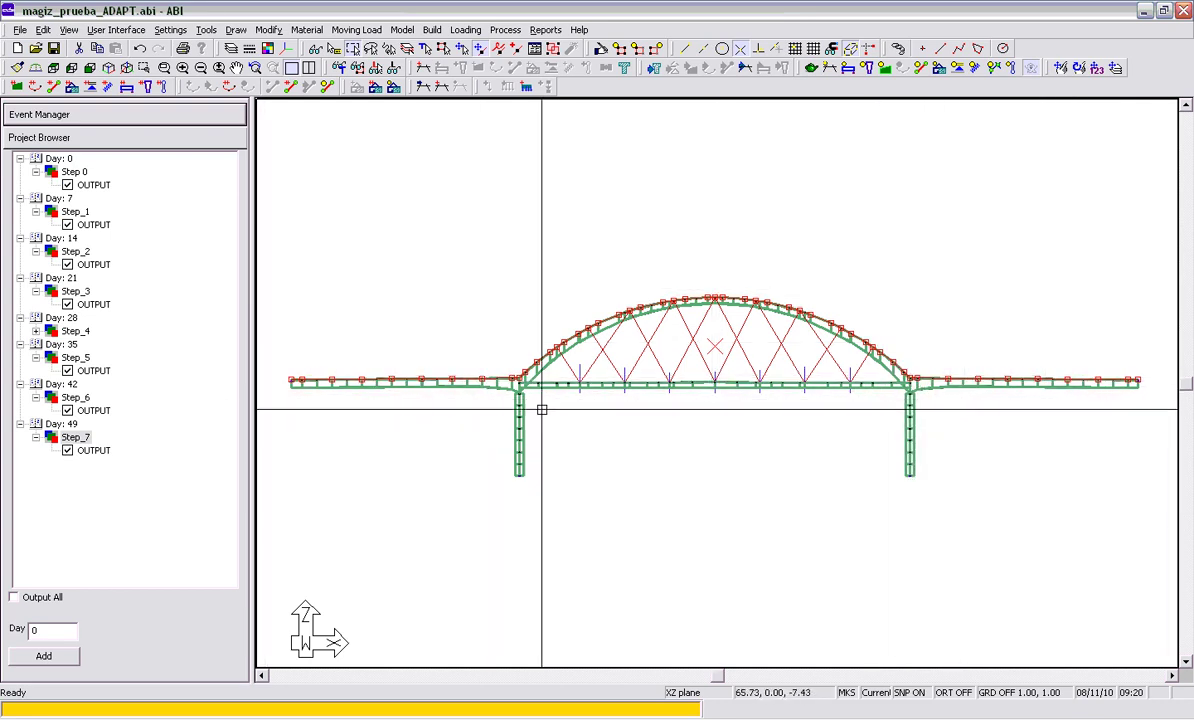
Step: Review the bridge as built at each stage, from Step 0 through Step_7
{"action": "scroll", "coordinate": [610, 385], "scroll_direction": "up", "scroll_amount": 2}
{"action": "scroll", "coordinate": [610, 385], "scroll_direction": "up", "scroll_amount": 1}
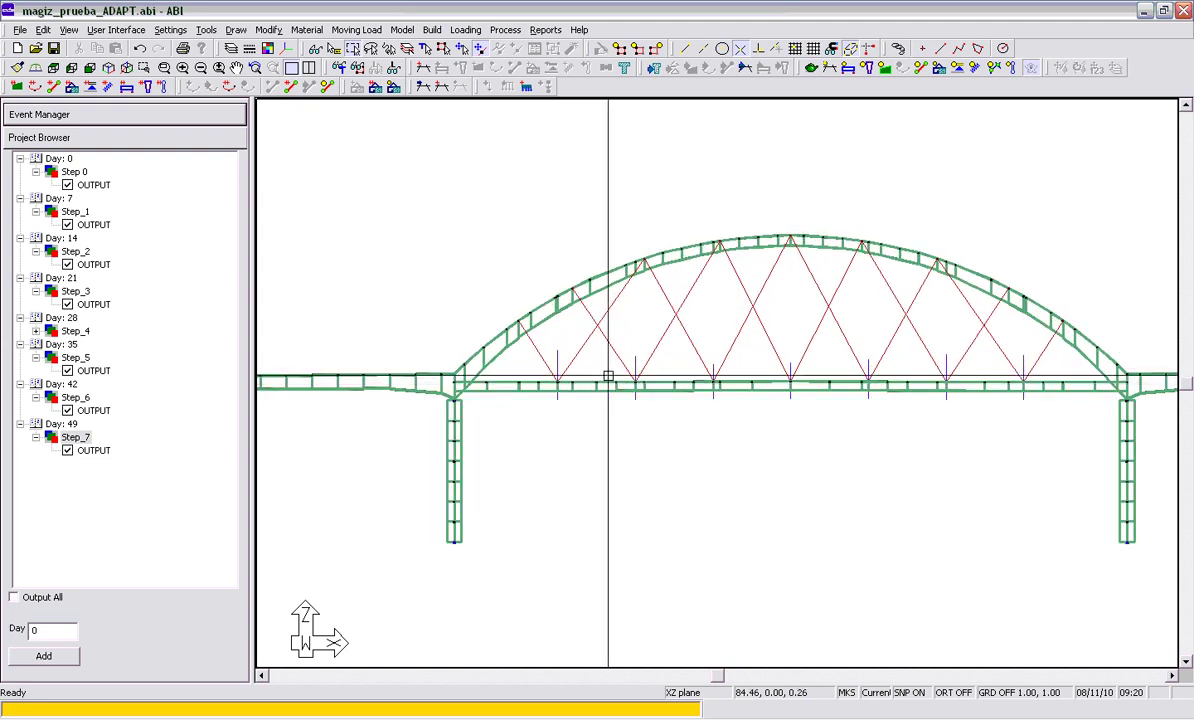
{"action": "scroll", "coordinate": [604, 386], "scroll_direction": "down", "scroll_amount": 1}
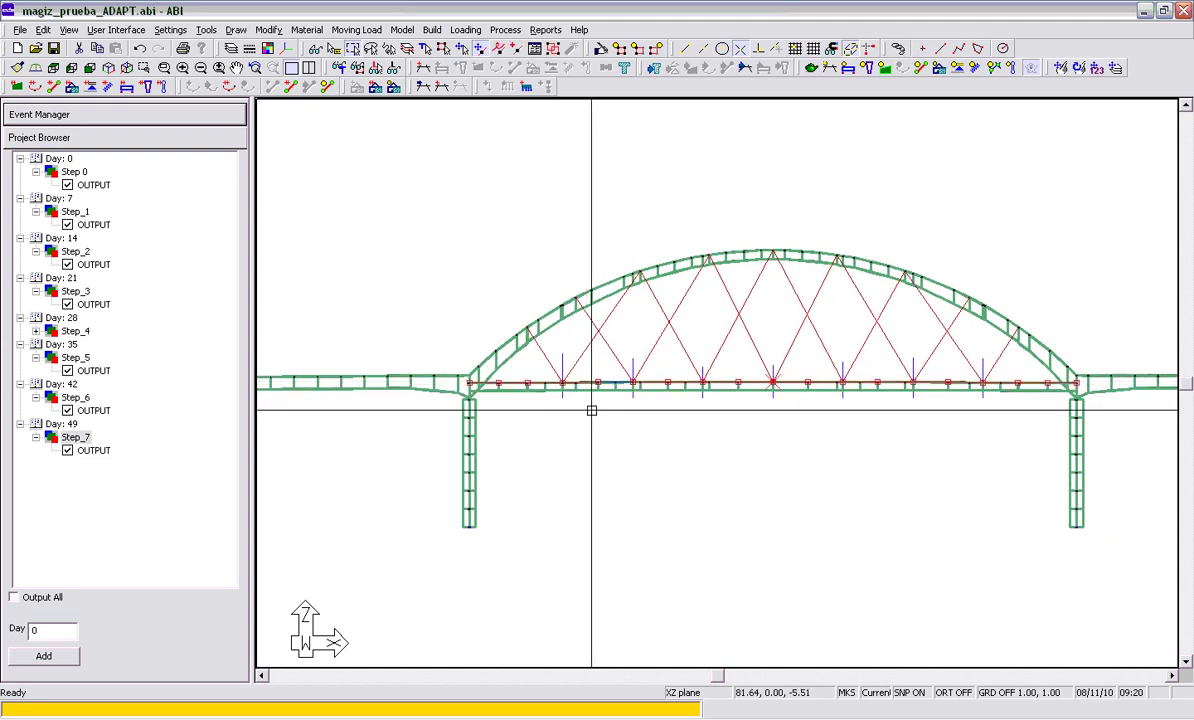
{"action": "scroll", "coordinate": [872, 405], "scroll_direction": "down", "scroll_amount": 1}
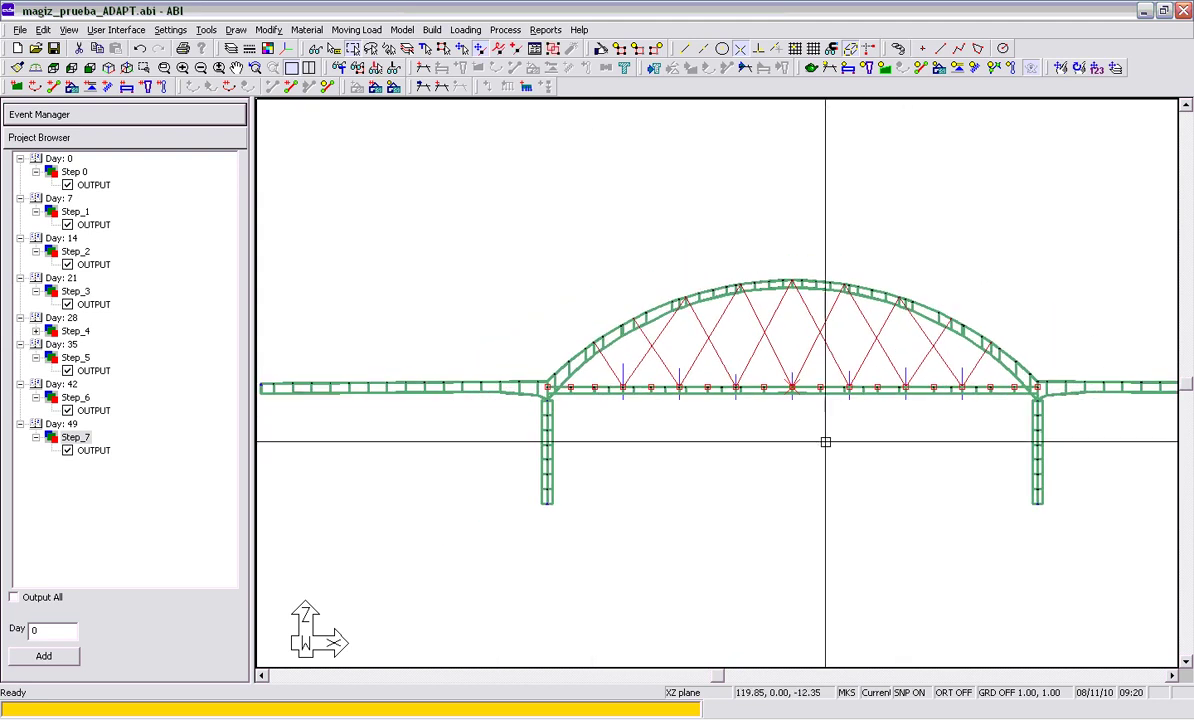
{"action": "scroll", "coordinate": [698, 436], "scroll_direction": "down", "scroll_amount": 1}
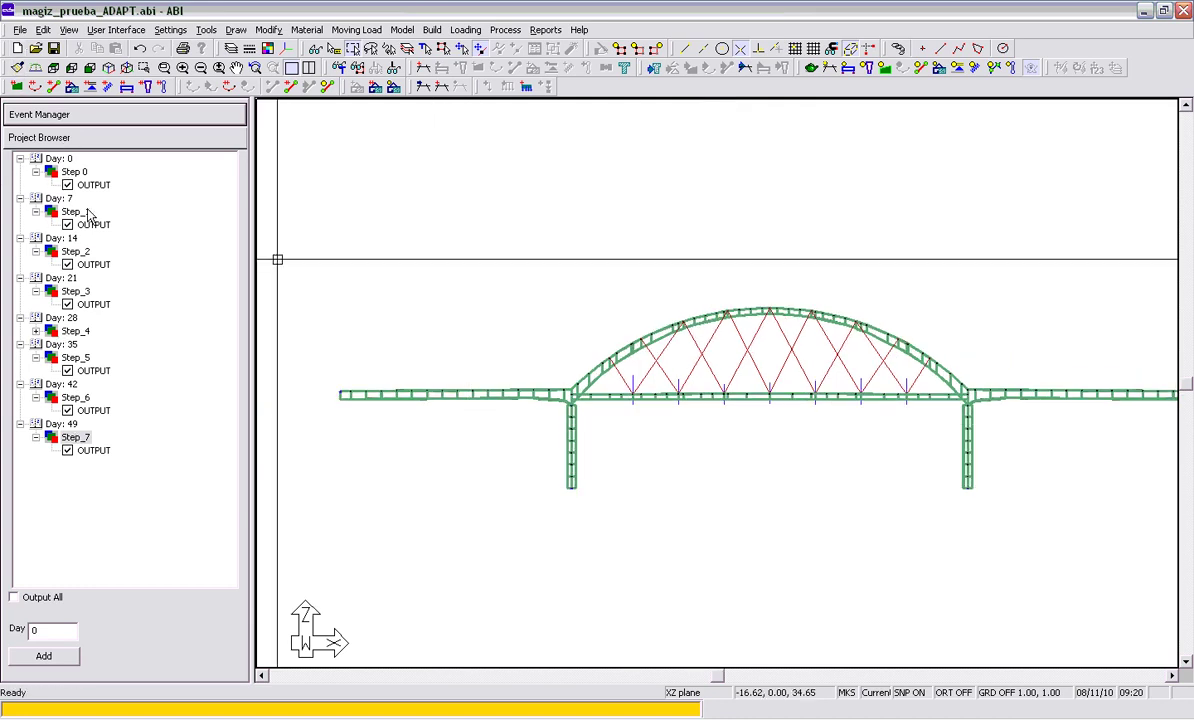
{"action": "left_click", "coordinate": [78, 176]}
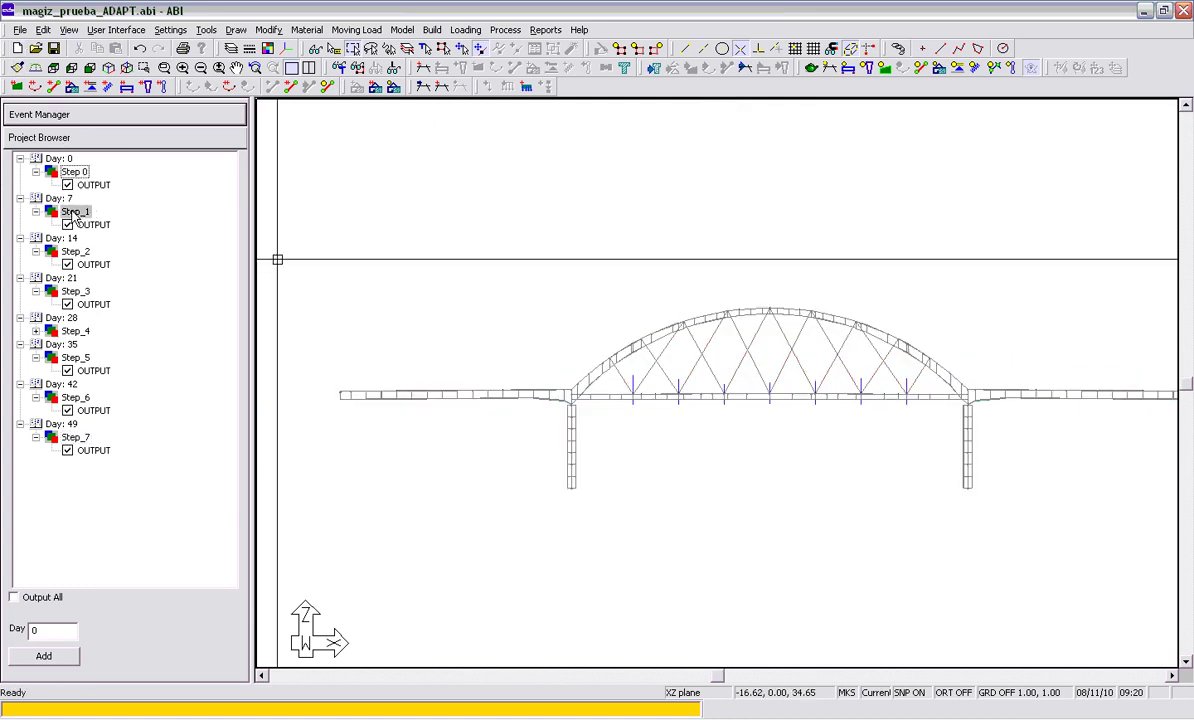
{"action": "left_click", "coordinate": [70, 208]}
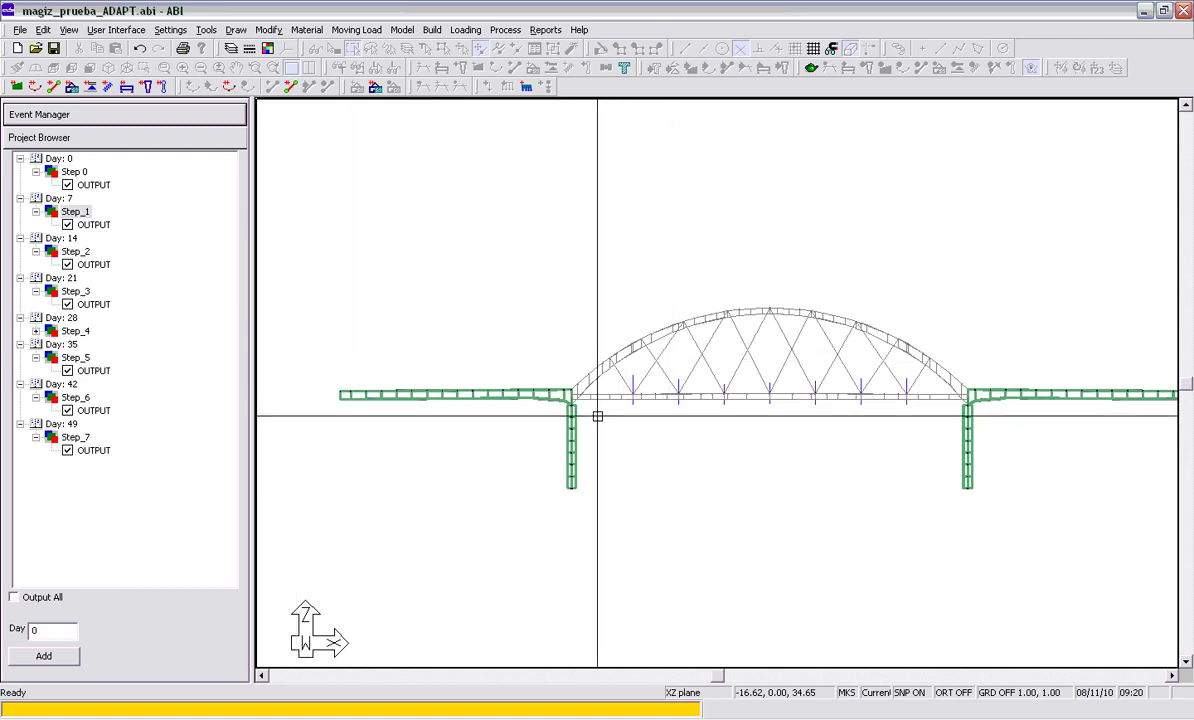
{"action": "left_click", "coordinate": [76, 252]}
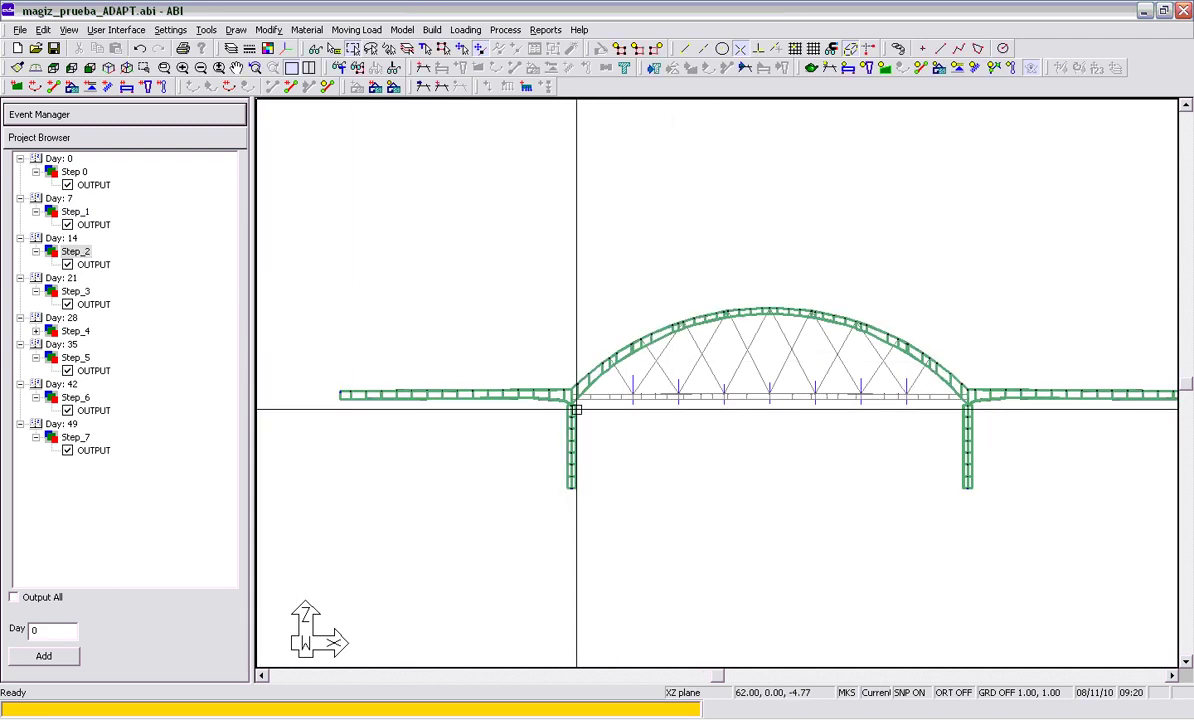
{"action": "left_click", "coordinate": [78, 292]}
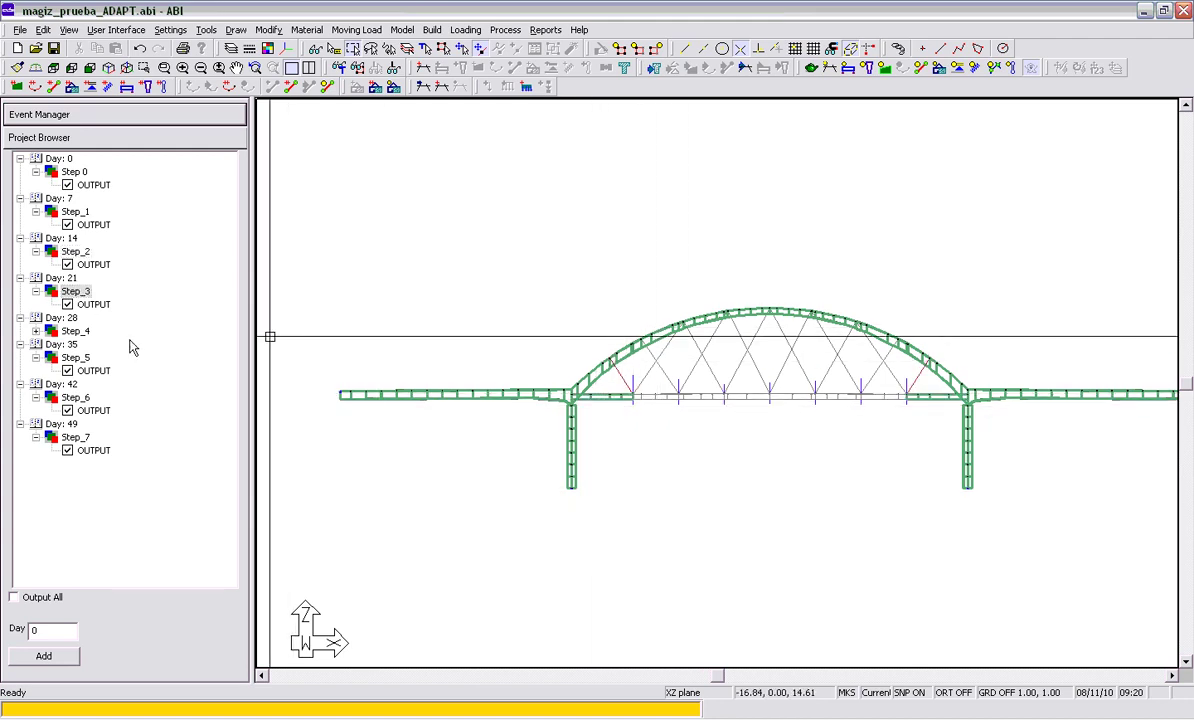
{"action": "left_click", "coordinate": [73, 336]}
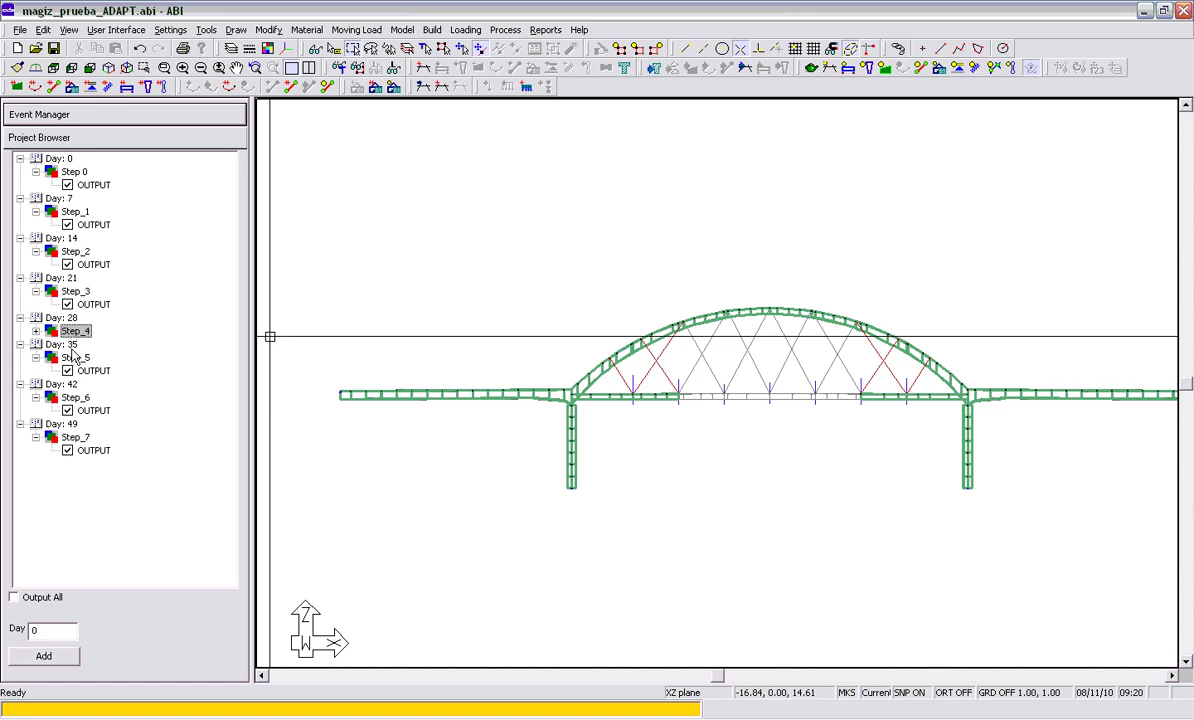
{"action": "left_click", "coordinate": [73, 358]}
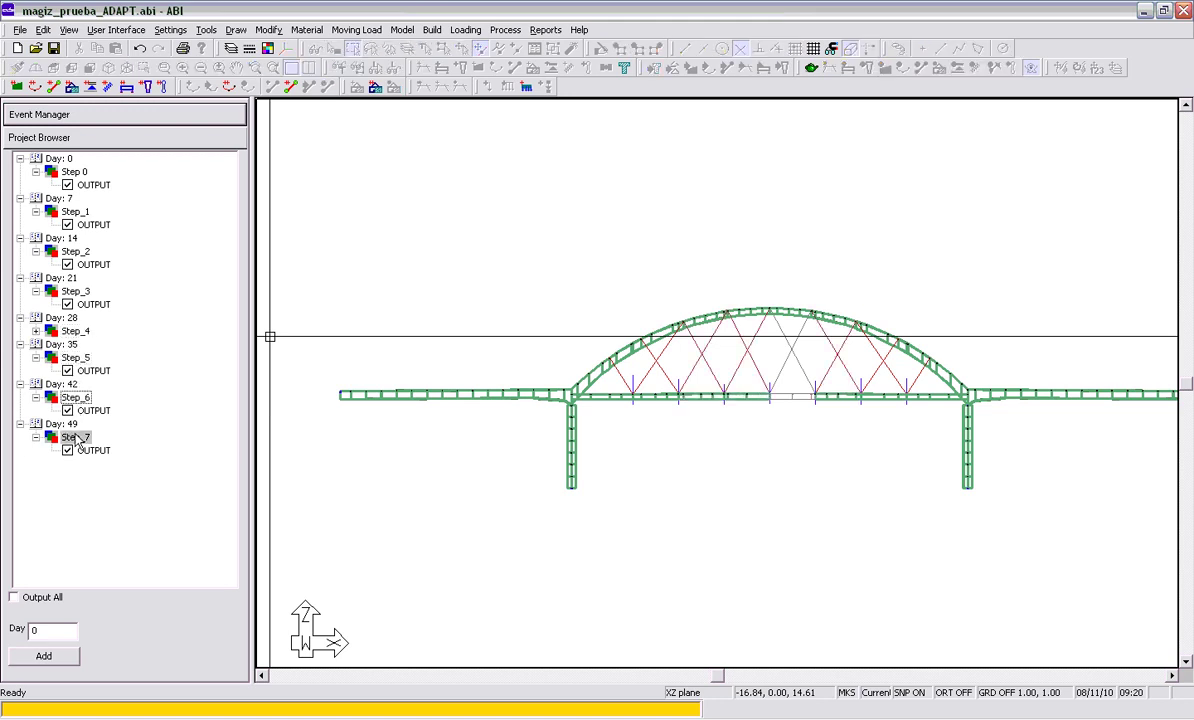
{"action": "left_click", "coordinate": [76, 438]}
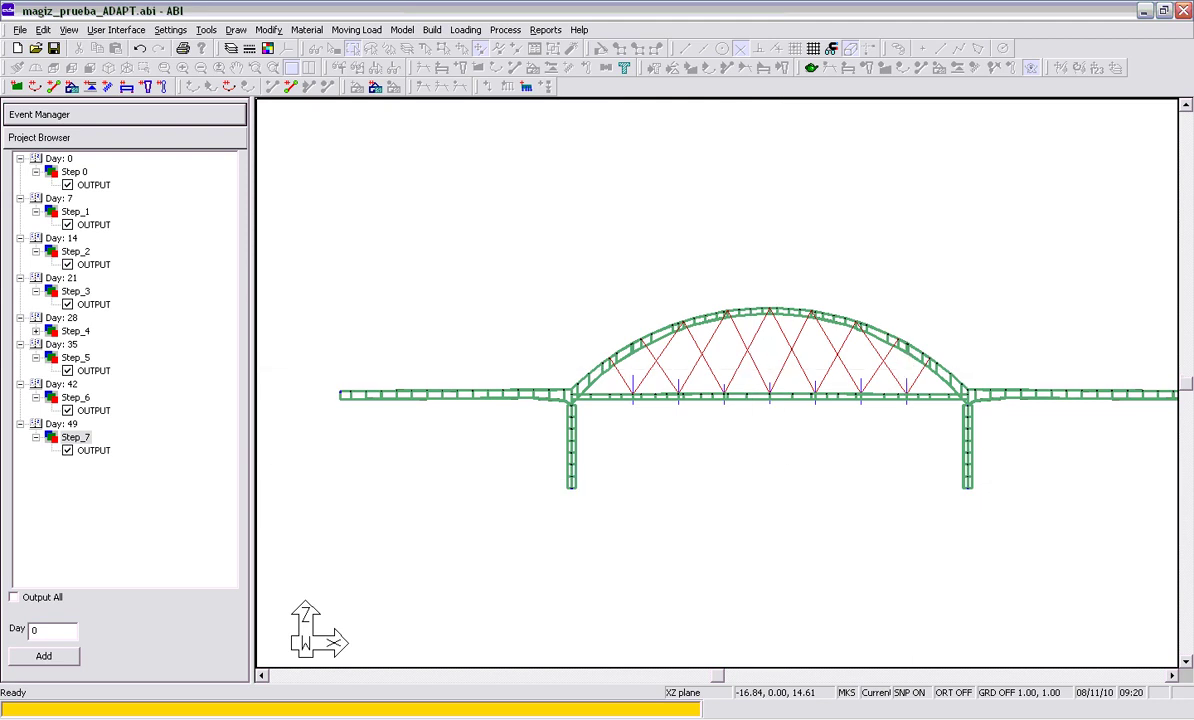
Step: Zoom into the left pier-arch joint and select the elements and beam 107–106 around node 107
{"action": "scroll", "coordinate": [546, 405], "scroll_direction": "up", "scroll_amount": 2}
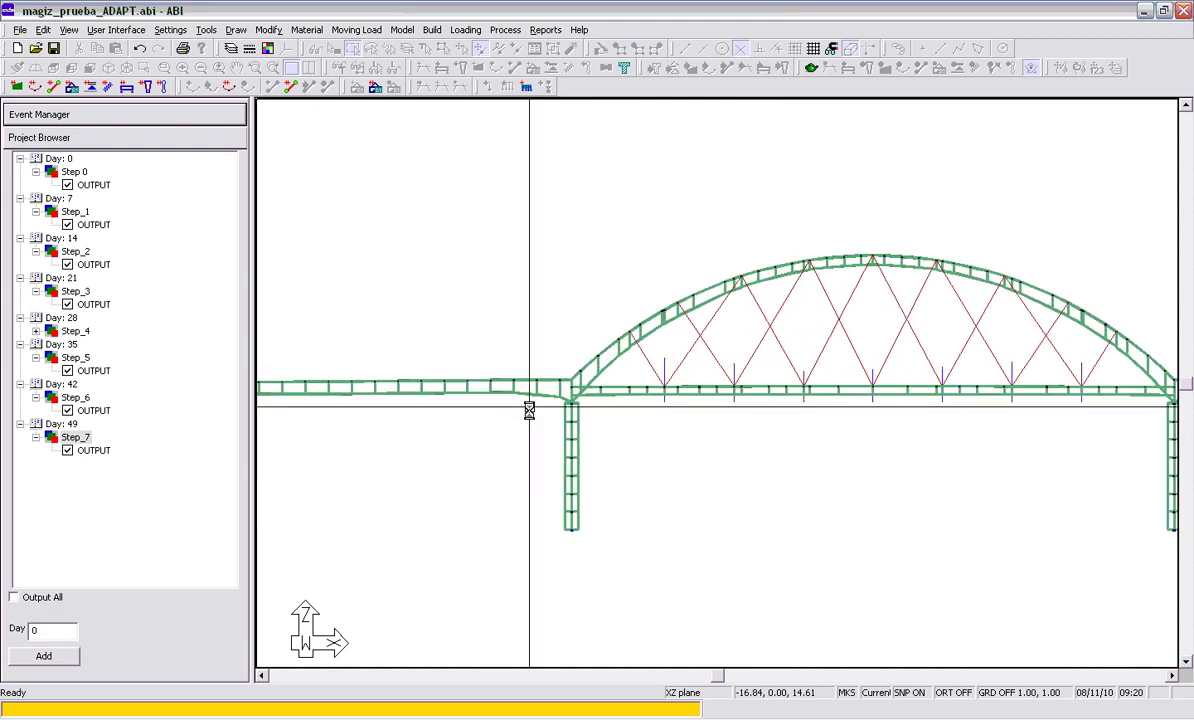
{"action": "scroll", "coordinate": [529, 410], "scroll_direction": "up", "scroll_amount": 5}
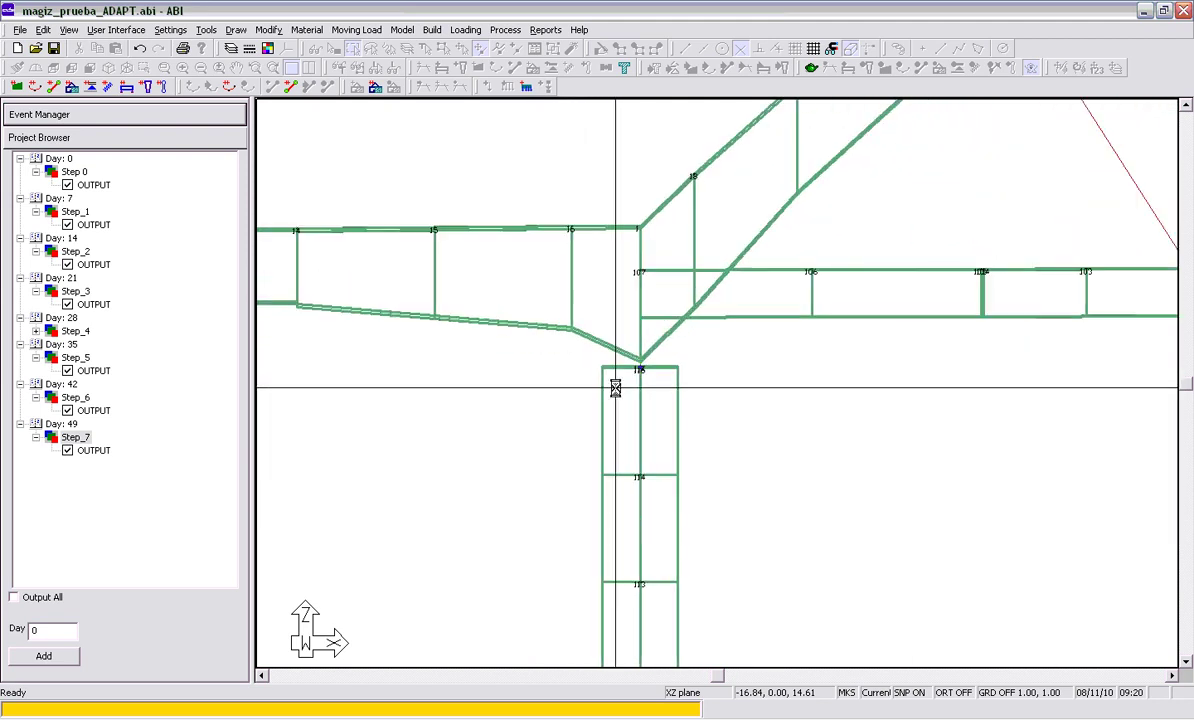
{"action": "scroll", "coordinate": [615, 388], "scroll_direction": "up", "scroll_amount": 4}
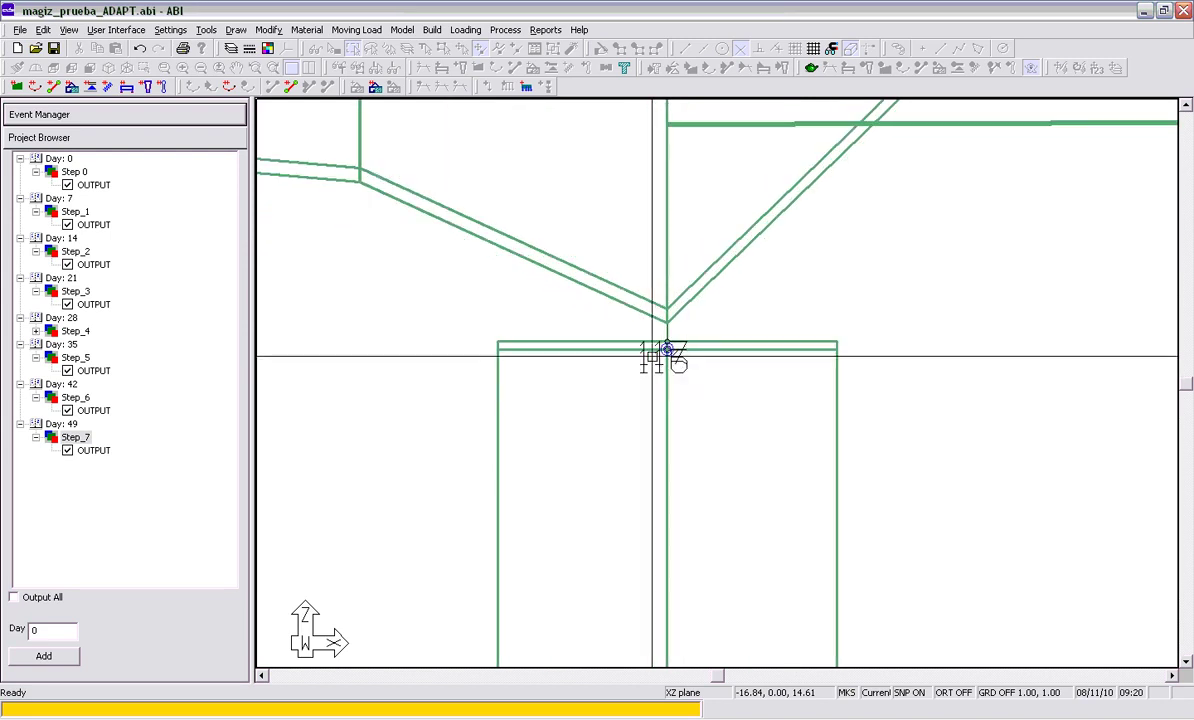
{"action": "scroll", "coordinate": [652, 356], "scroll_direction": "down", "scroll_amount": 2}
{"action": "scroll", "coordinate": [639, 335], "scroll_direction": "up", "scroll_amount": 1}
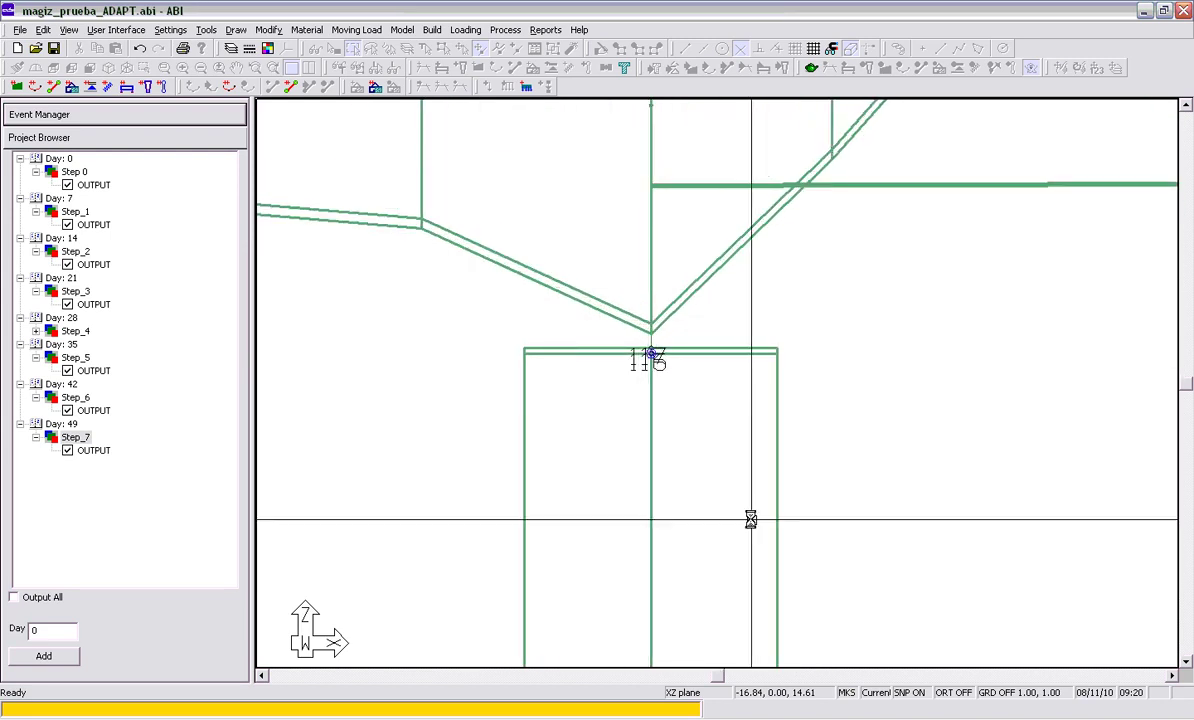
{"action": "scroll", "coordinate": [750, 519], "scroll_direction": "down", "scroll_amount": 1}
{"action": "scroll", "coordinate": [613, 358], "scroll_direction": "down", "scroll_amount": 1}
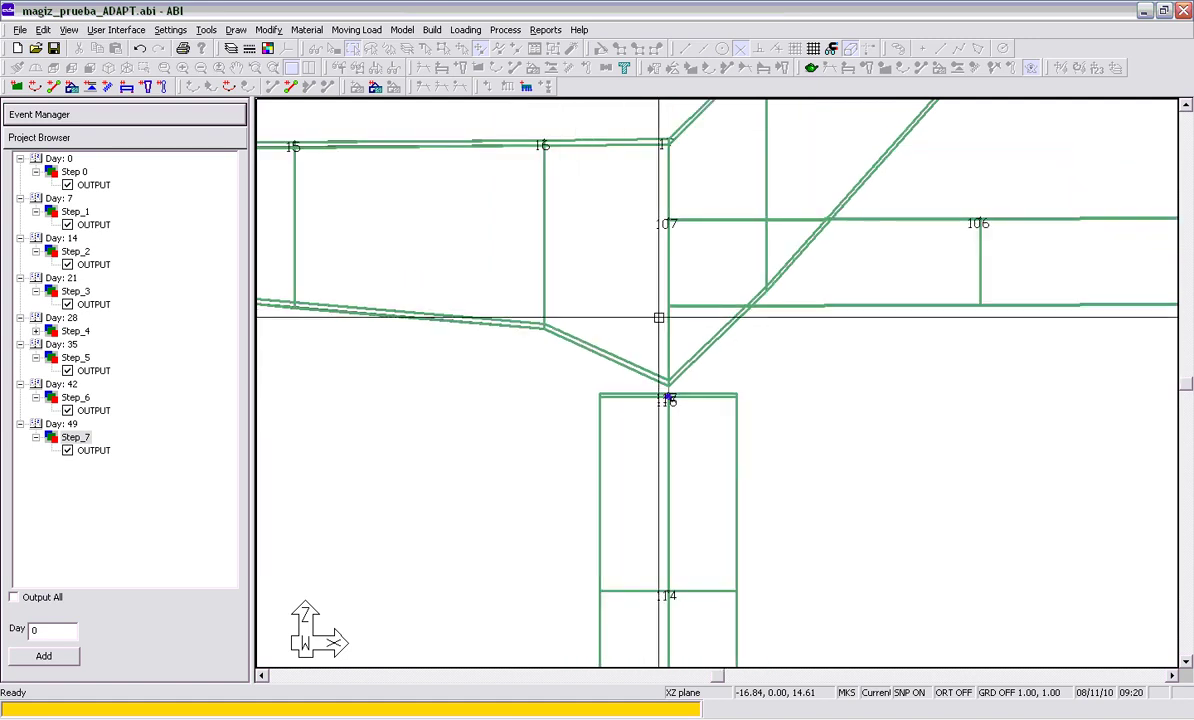
{"action": "scroll", "coordinate": [668, 400], "scroll_direction": "up", "scroll_amount": 3}
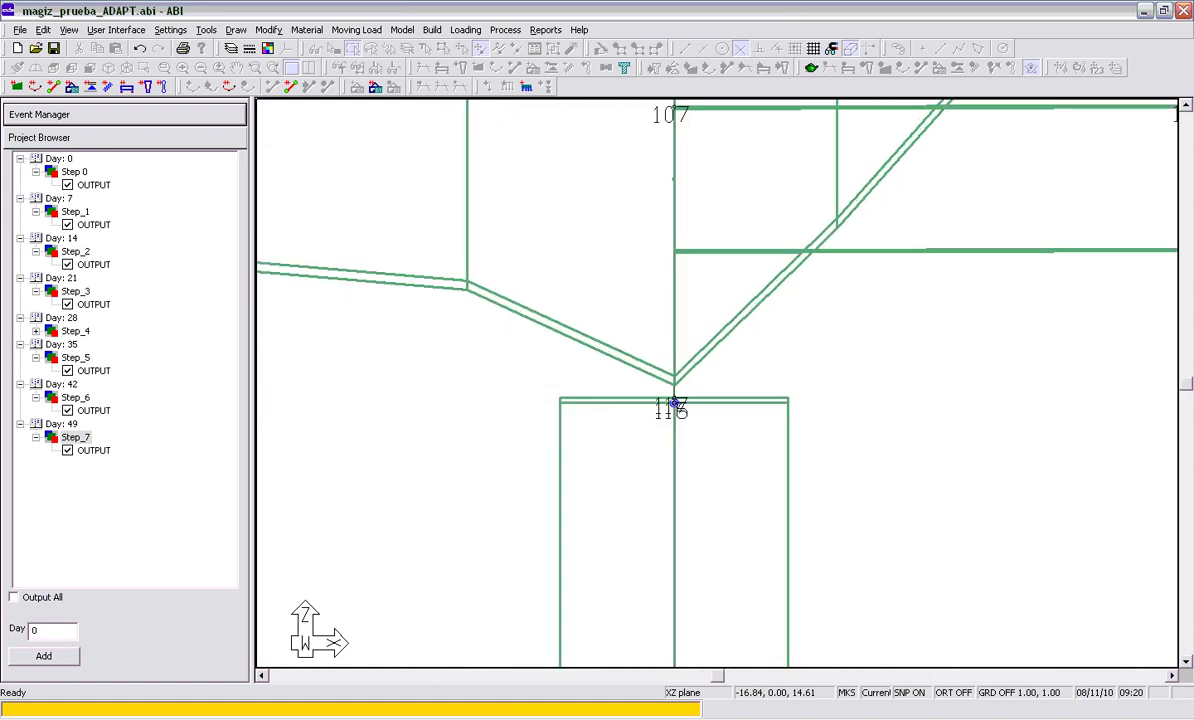
{"action": "scroll", "coordinate": [525, 529], "scroll_direction": "down", "scroll_amount": 2}
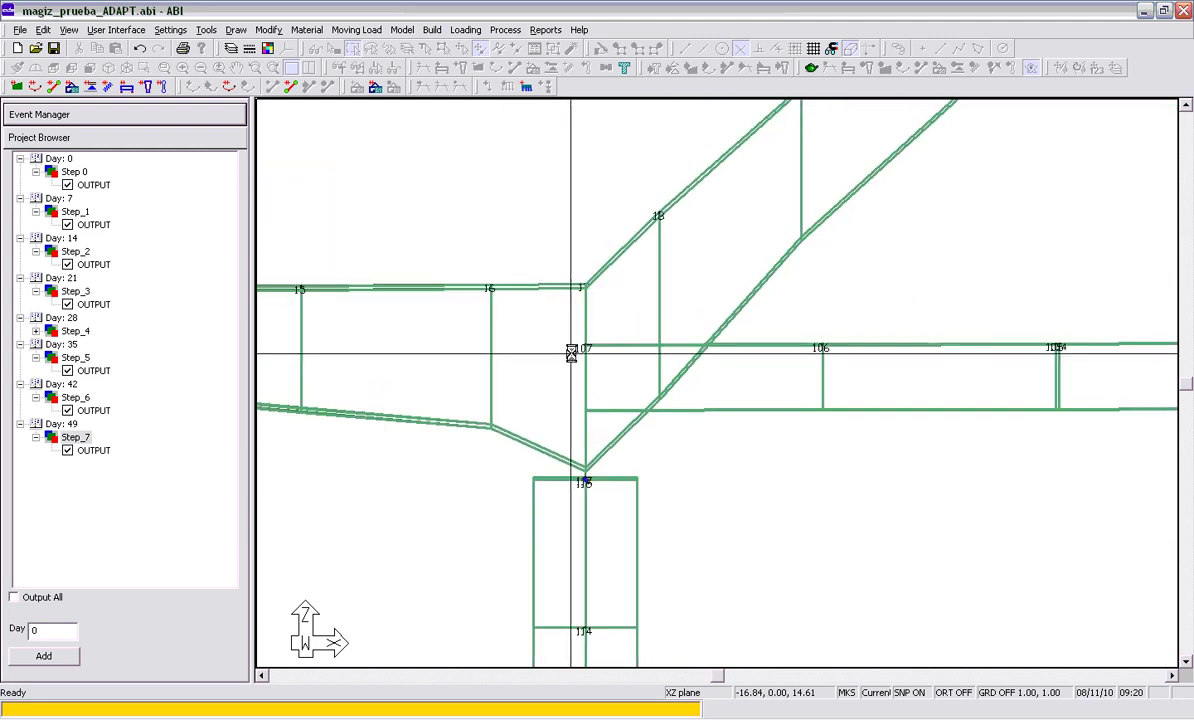
{"action": "scroll", "coordinate": [588, 267], "scroll_direction": "up", "scroll_amount": 2}
{"action": "scroll", "coordinate": [586, 267], "scroll_direction": "up", "scroll_amount": 1}
{"action": "left_click", "coordinate": [458, 288]}
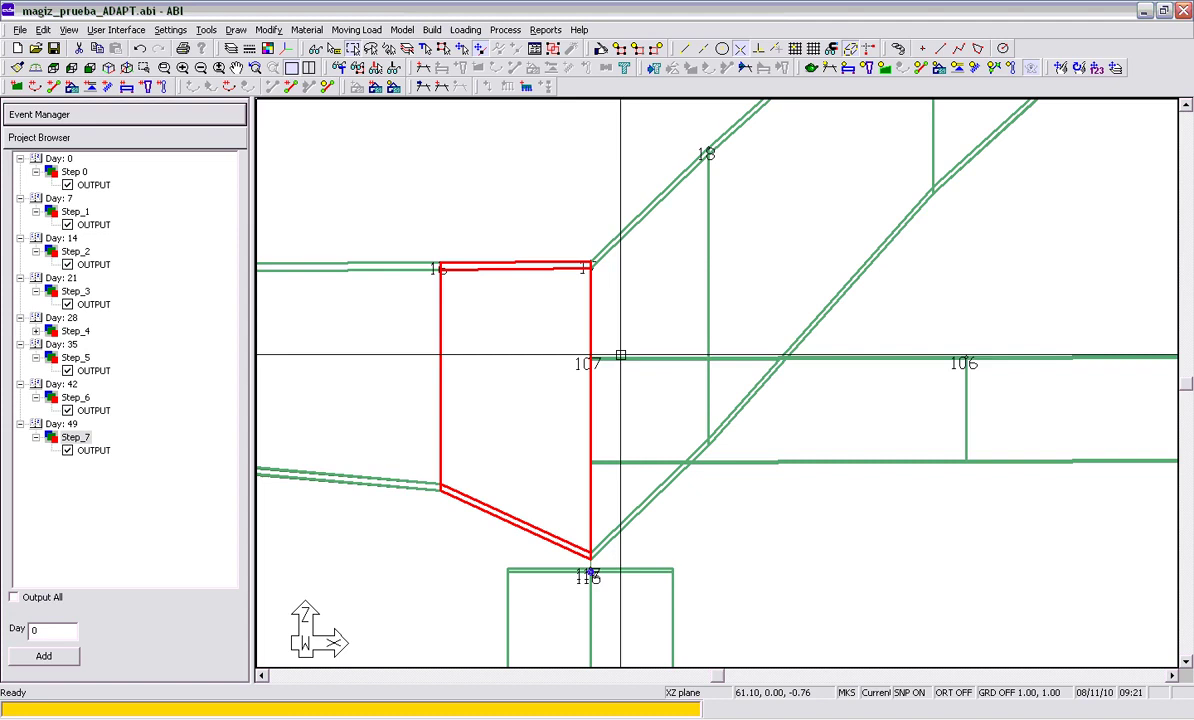
{"action": "left_click", "coordinate": [590, 368]}
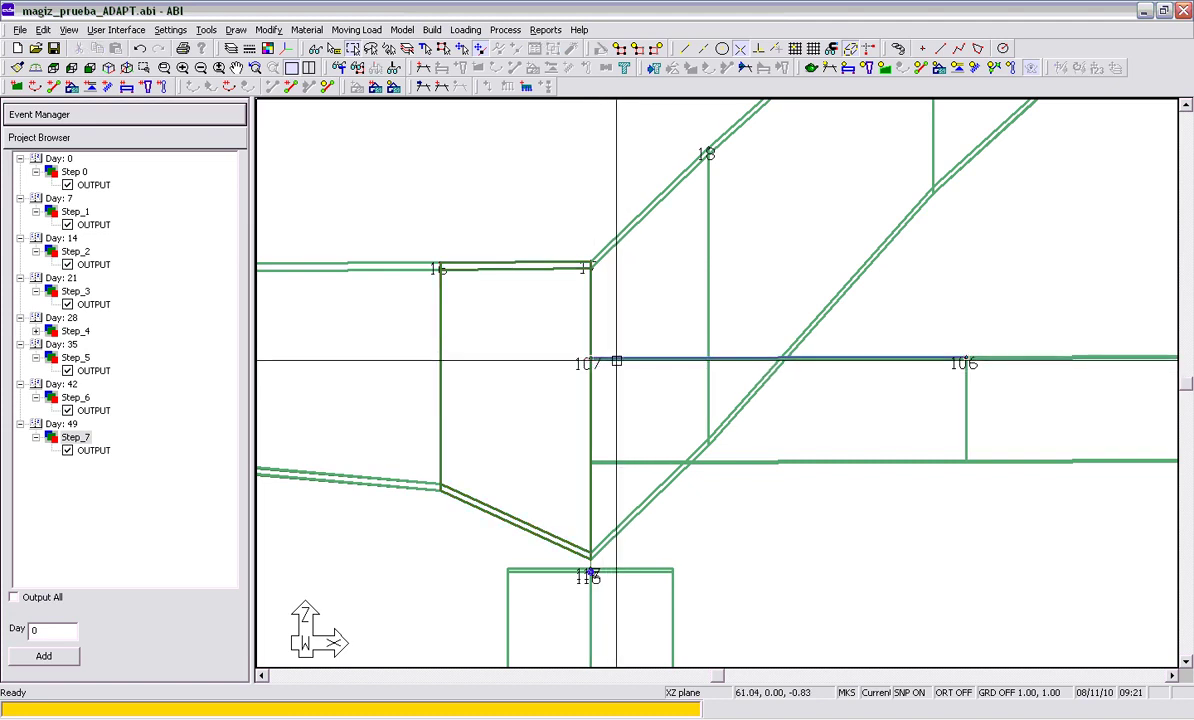
{"action": "left_click", "coordinate": [616, 362]}
Step: Bring up the analysis processing commands list and dismiss it without running anything
{"action": "scroll", "coordinate": [453, 418], "scroll_direction": "down", "scroll_amount": 3}
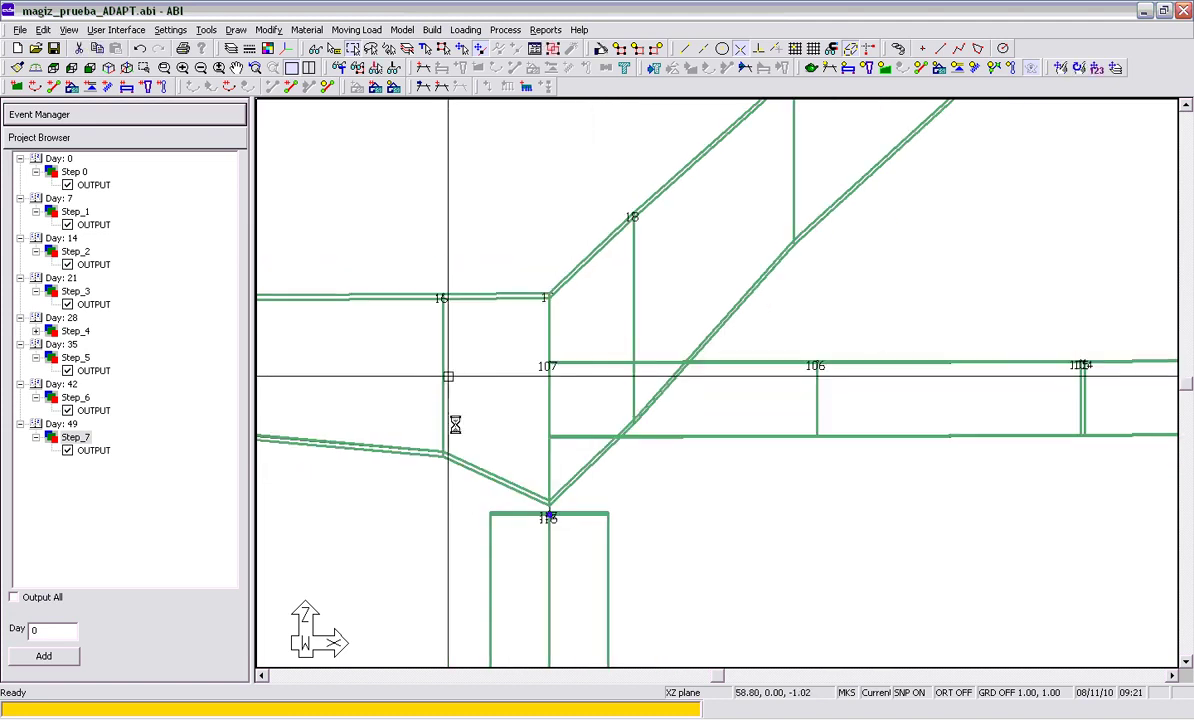
{"action": "scroll", "coordinate": [445, 428], "scroll_direction": "down", "scroll_amount": 8}
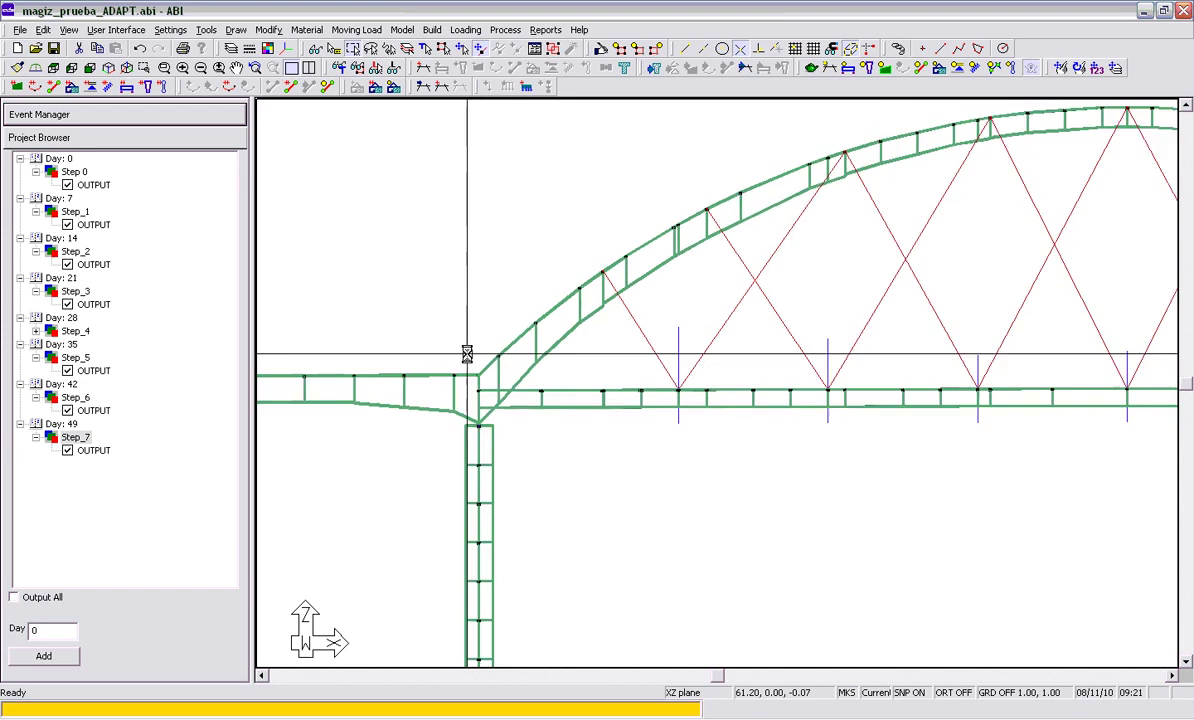
{"action": "scroll", "coordinate": [629, 338], "scroll_direction": "down", "scroll_amount": 1}
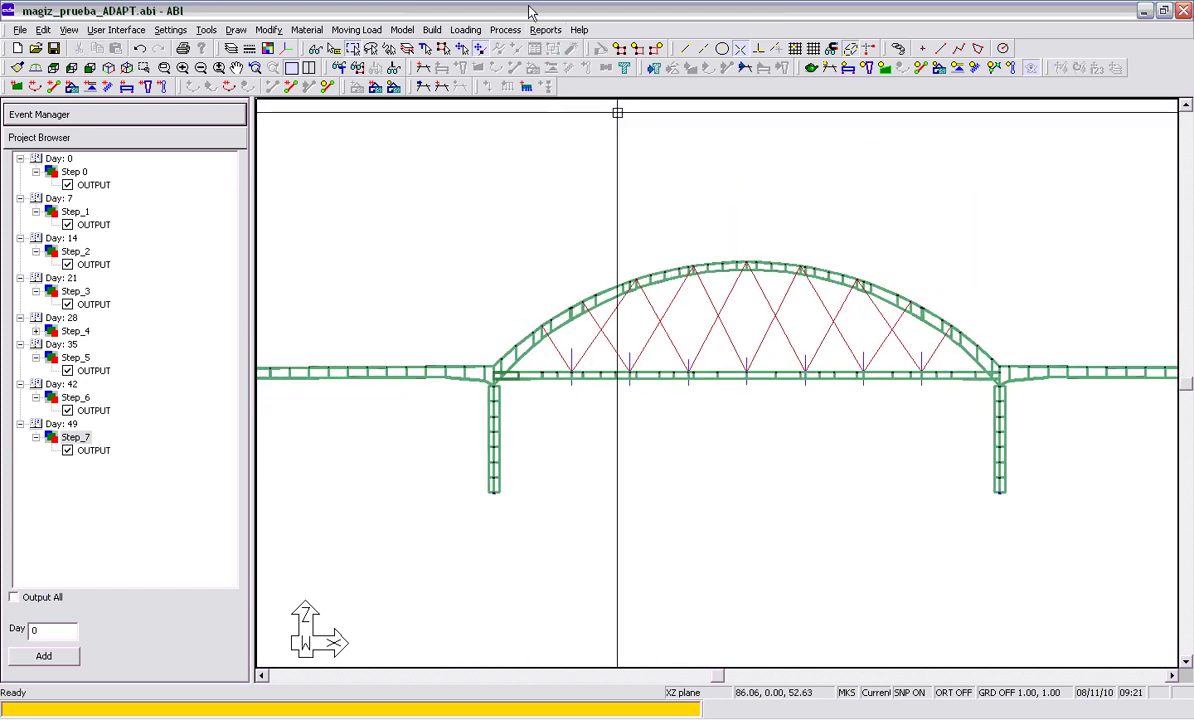
{"action": "left_click", "coordinate": [506, 30]}
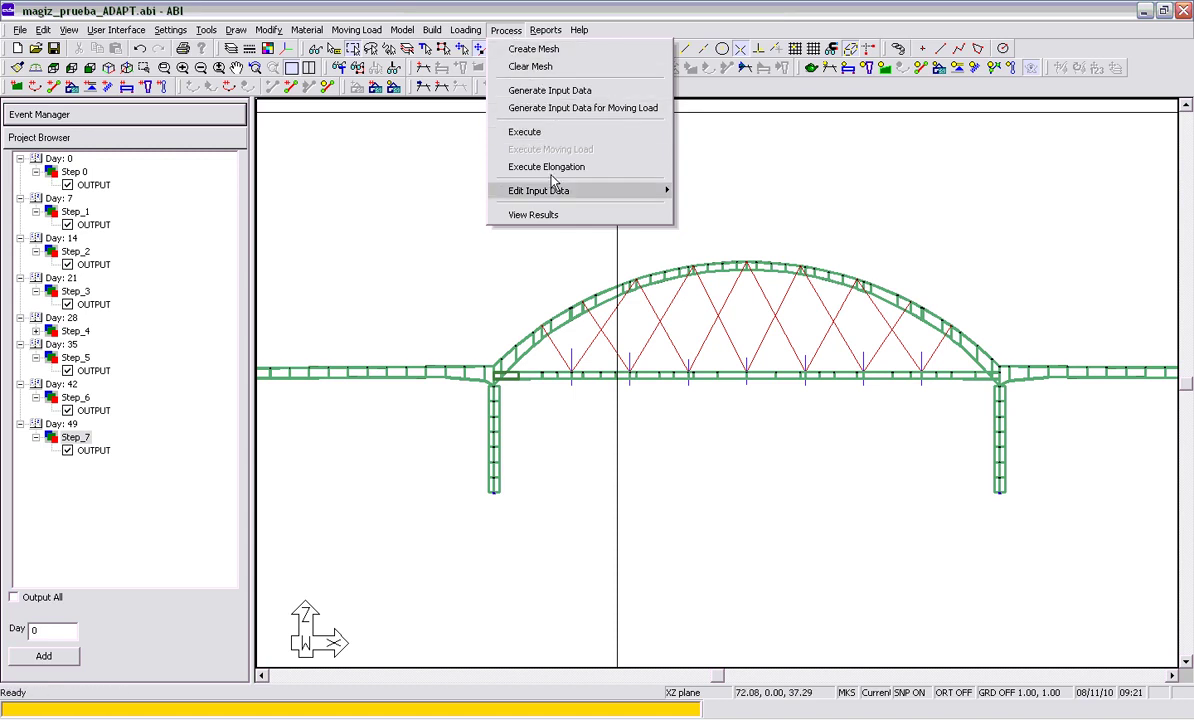
{"action": "left_click", "coordinate": [470, 389]}
Step: Zoom in again and select, then deselect, the element left of node 107
{"action": "scroll", "coordinate": [480, 380], "scroll_direction": "up", "scroll_amount": 6}
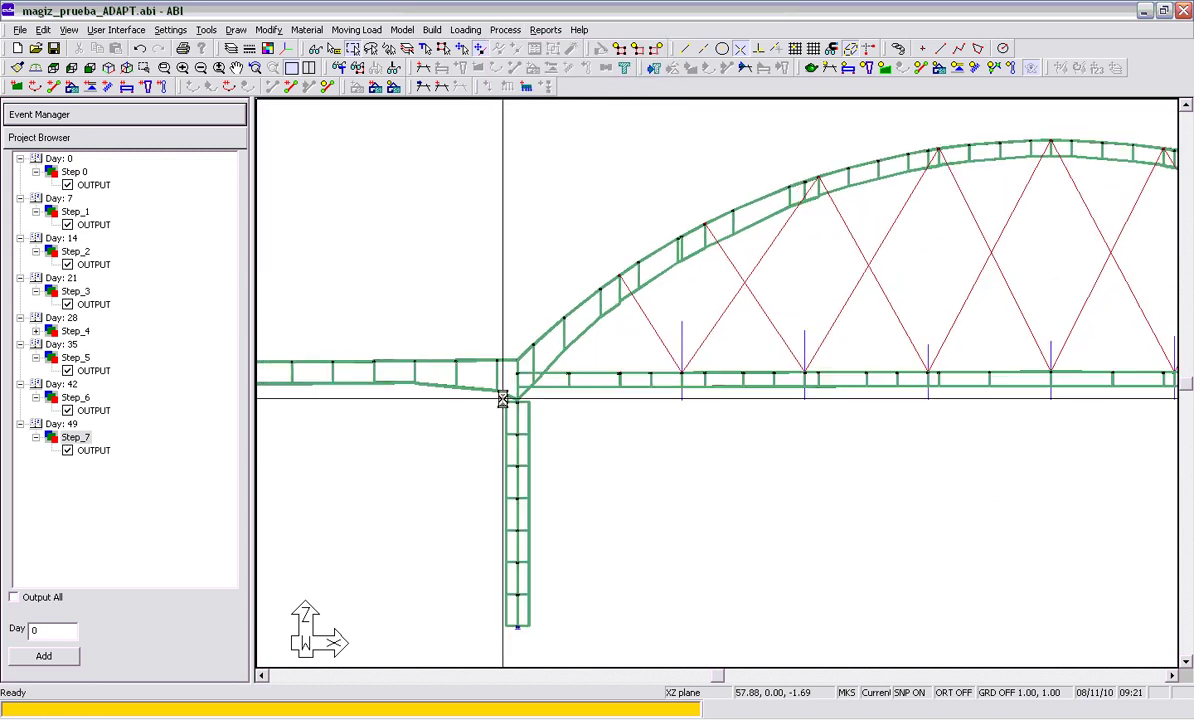
{"action": "scroll", "coordinate": [527, 405], "scroll_direction": "up", "scroll_amount": 5}
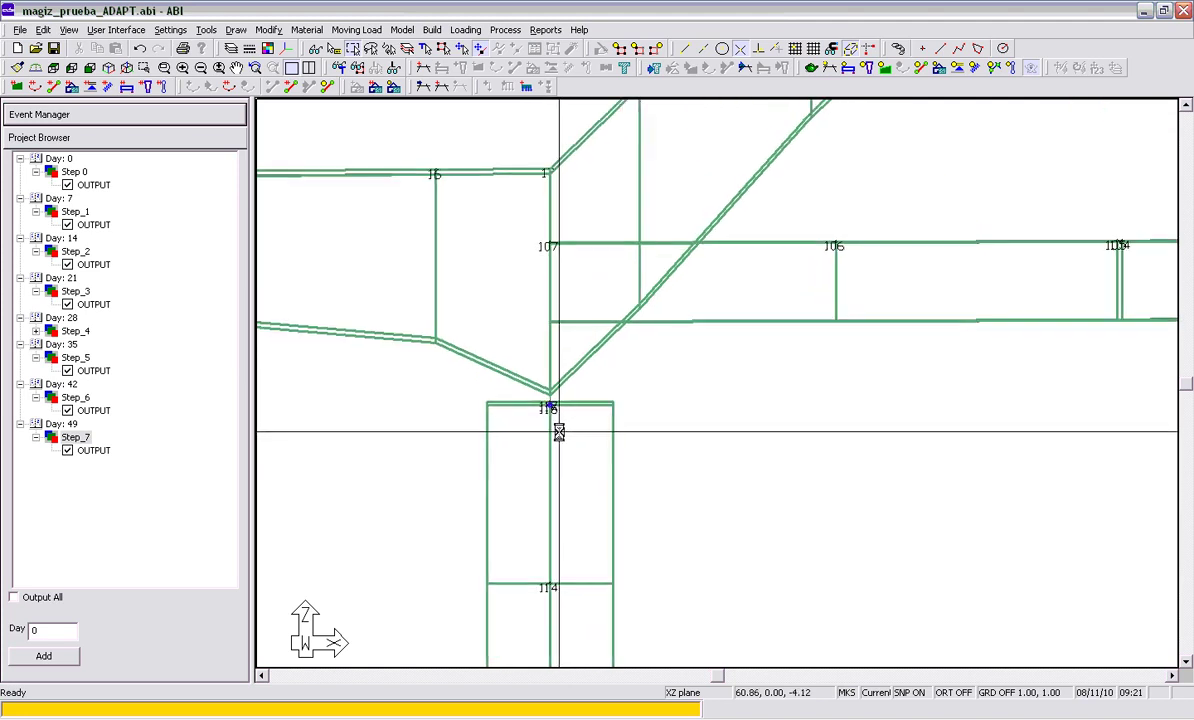
{"action": "scroll", "coordinate": [545, 400], "scroll_direction": "down", "scroll_amount": 2}
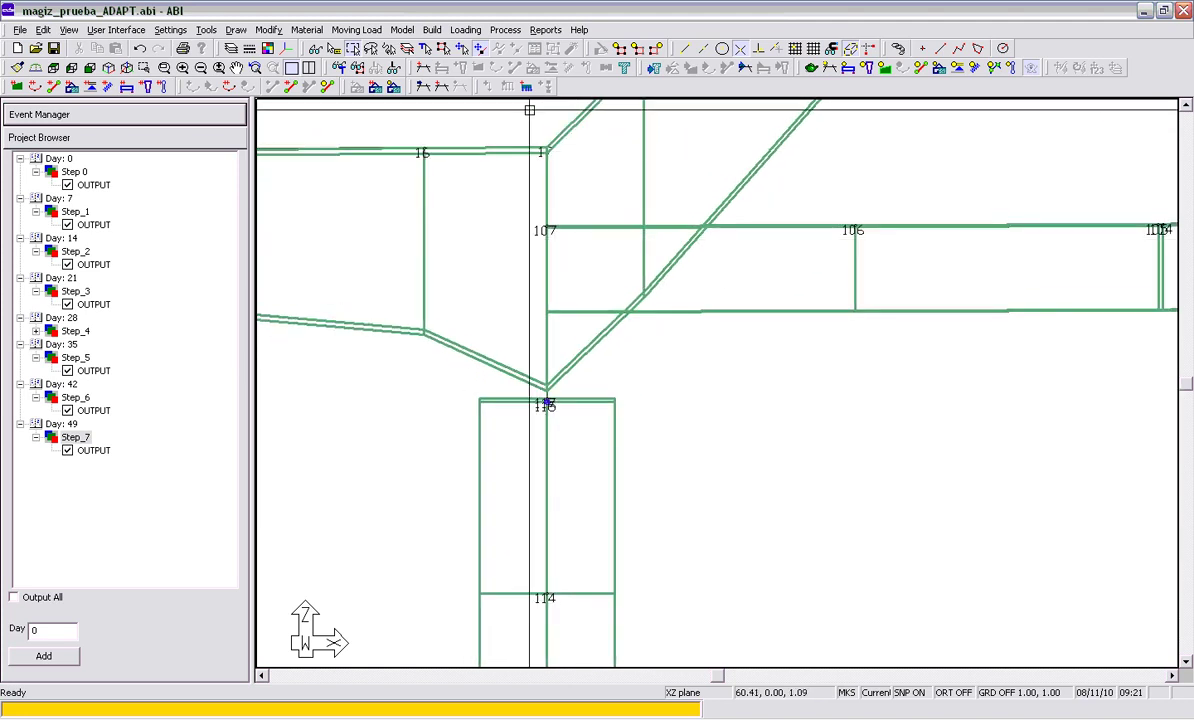
{"action": "left_click", "coordinate": [545, 402]}
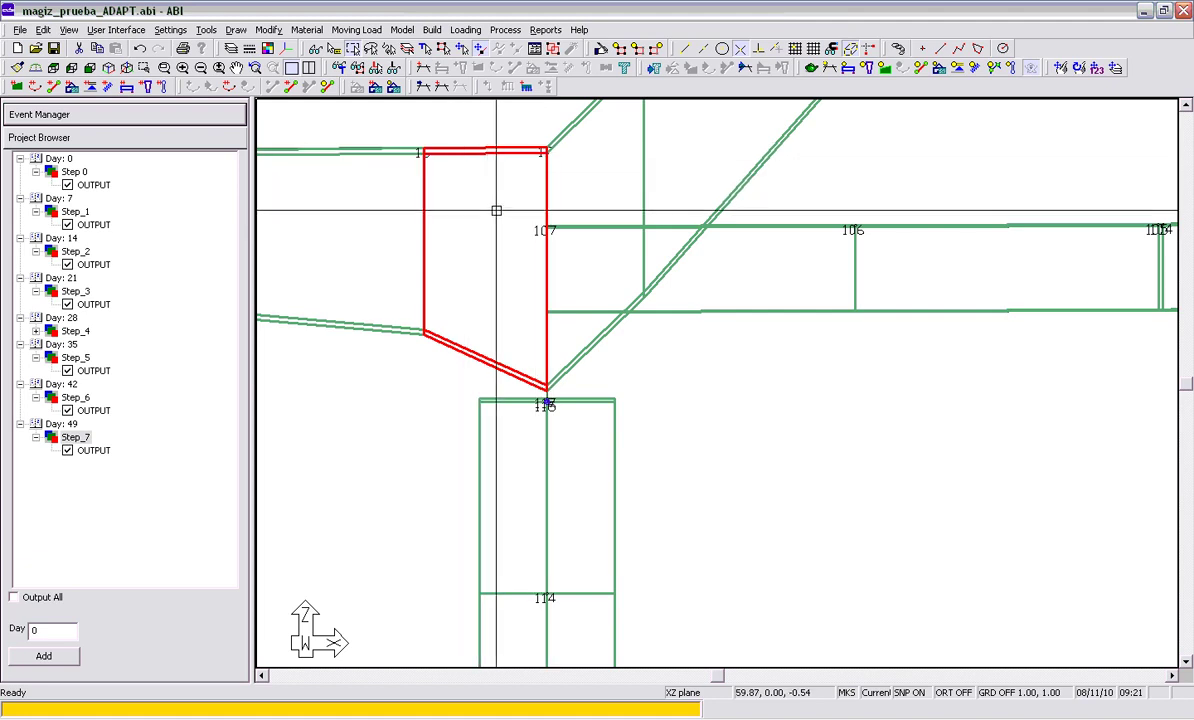
{"action": "left_click", "coordinate": [557, 230]}
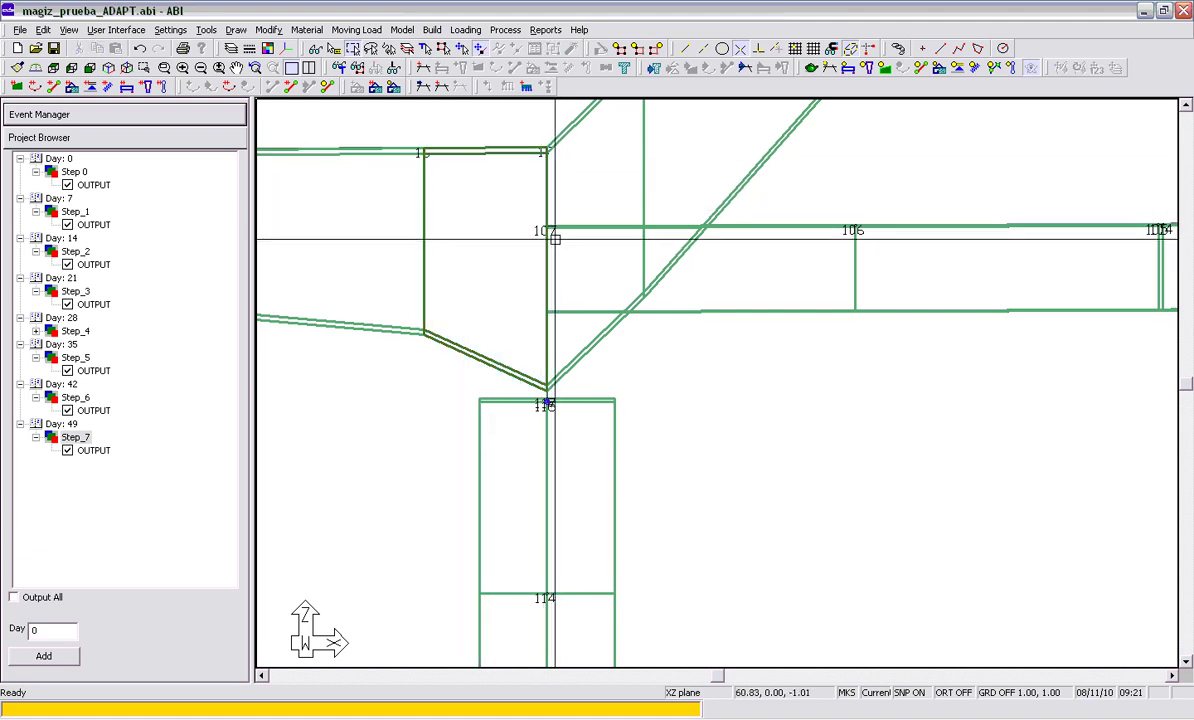
Step: Zoom back out from the joint and switch to the .inp file in WordPad
{"action": "scroll", "coordinate": [474, 283], "scroll_direction": "down", "scroll_amount": 8}
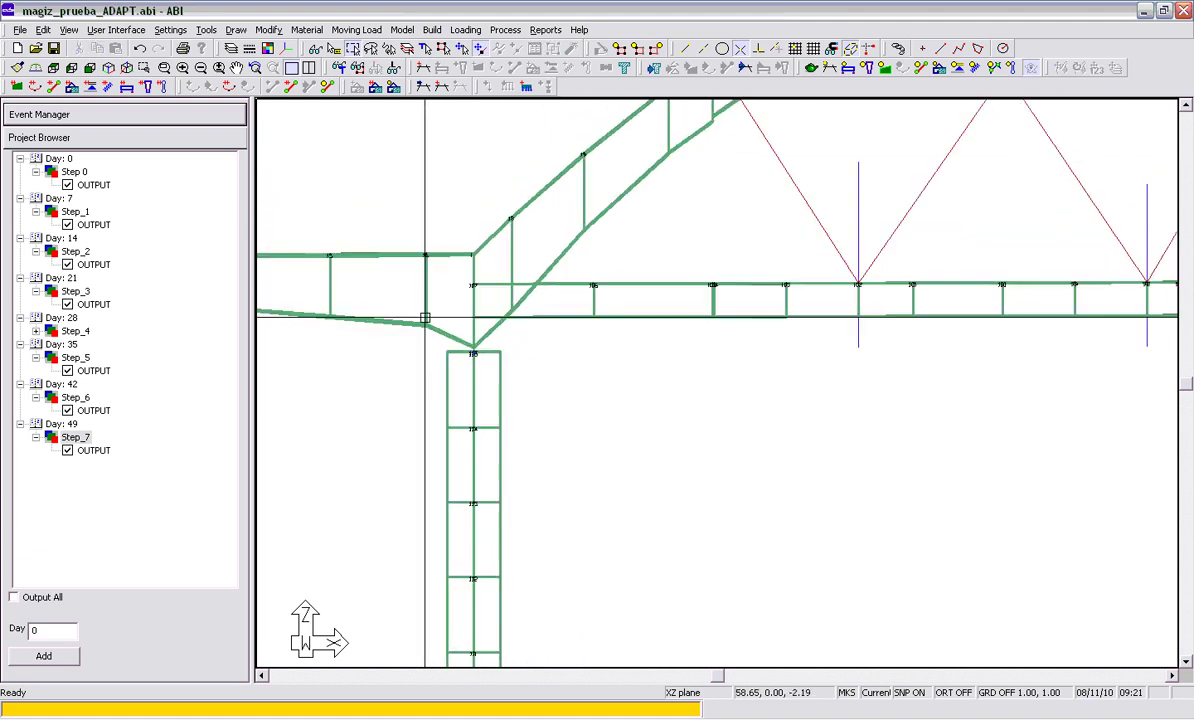
{"action": "scroll", "coordinate": [430, 346], "scroll_direction": "down", "scroll_amount": 3}
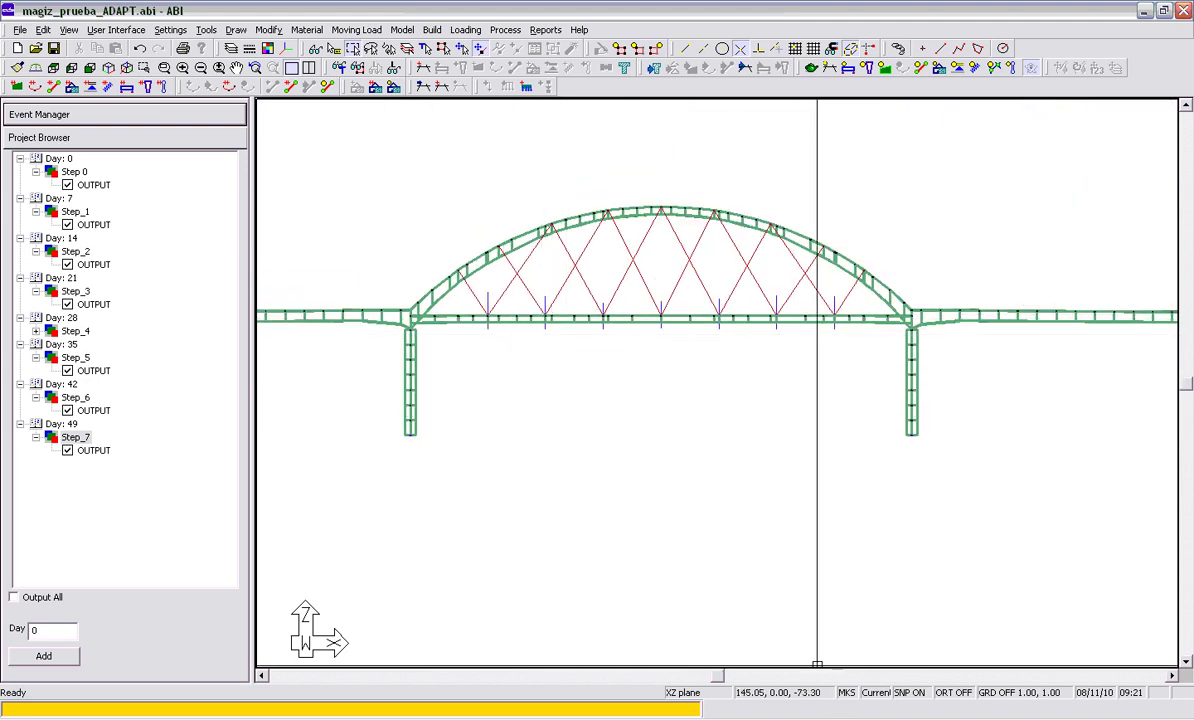
{"action": "scroll", "coordinate": [380, 325], "scroll_direction": "up", "scroll_amount": 5}
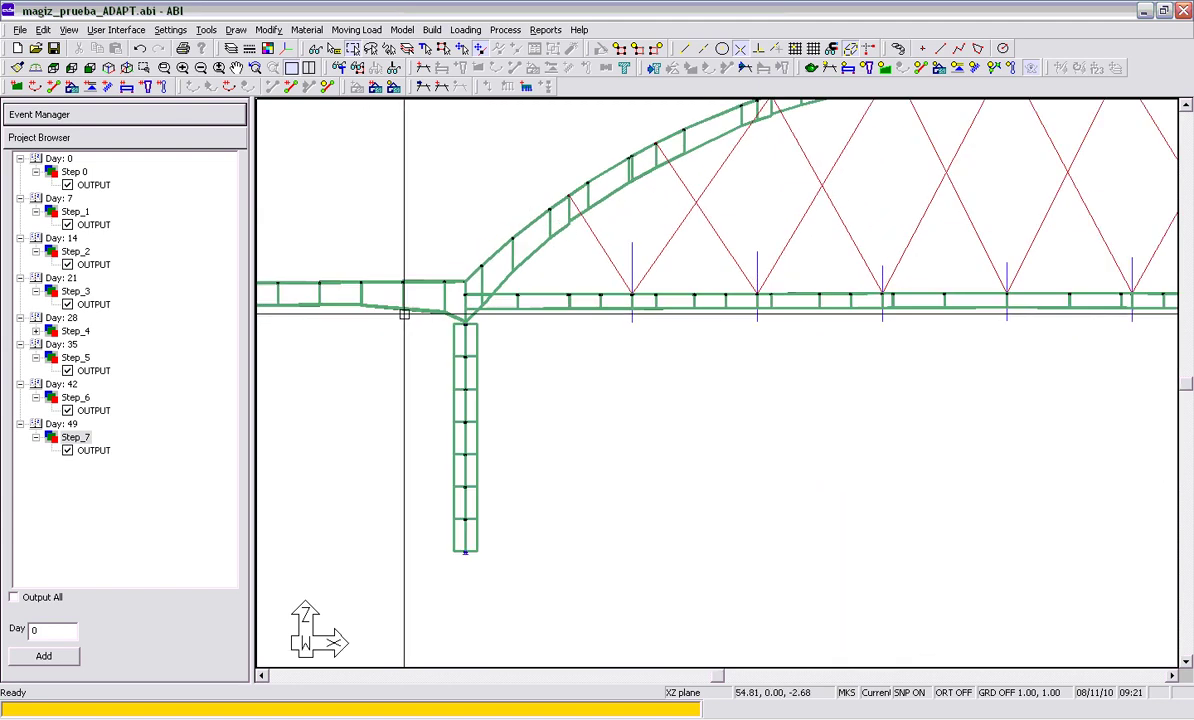
{"action": "scroll", "coordinate": [432, 310], "scroll_direction": "up", "scroll_amount": 5}
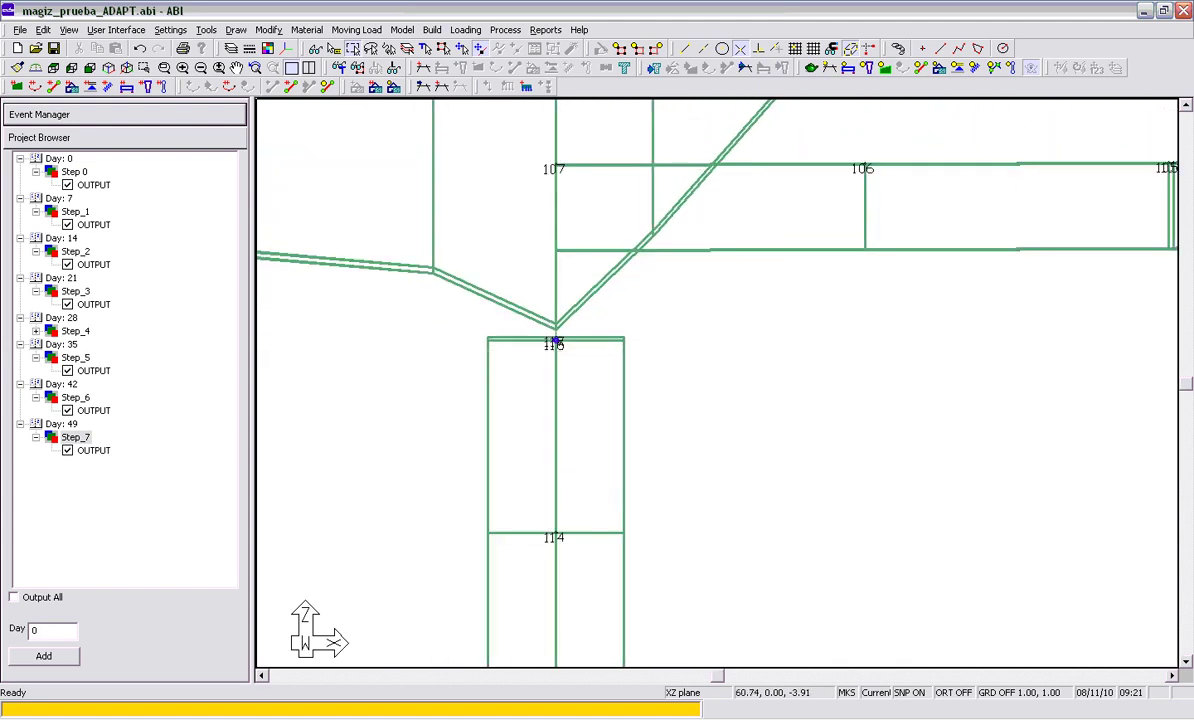
{"action": "scroll", "coordinate": [573, 413], "scroll_direction": "down", "scroll_amount": 3}
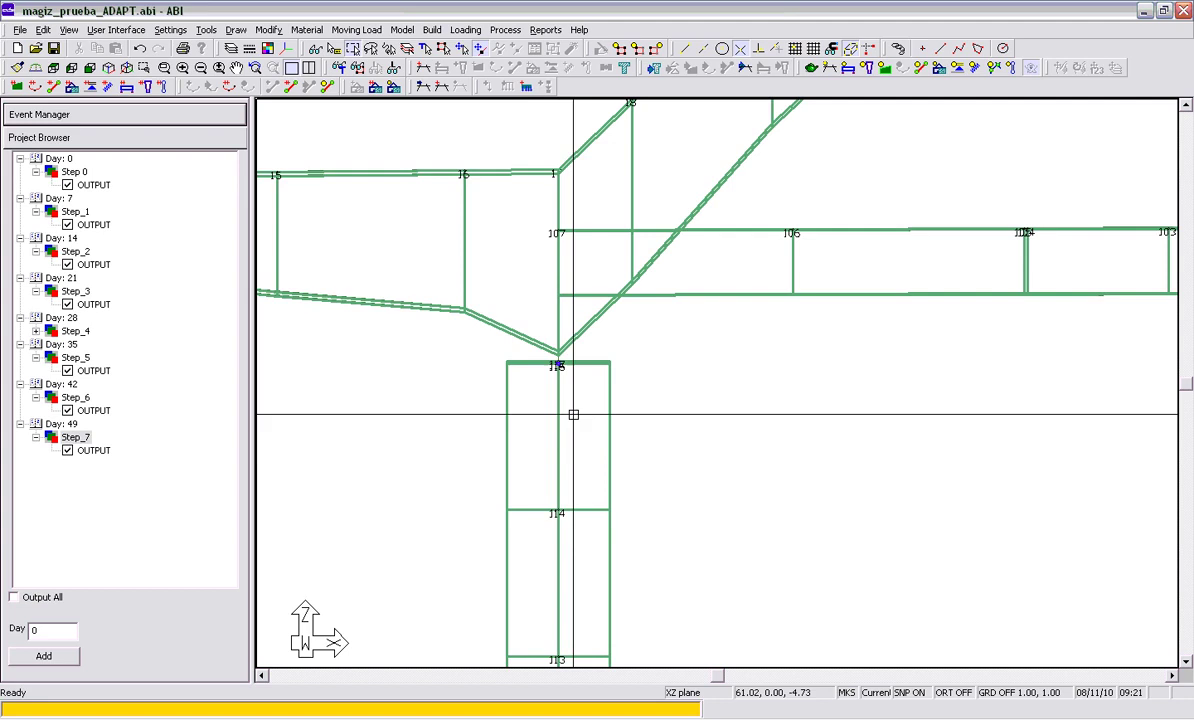
{"action": "scroll", "coordinate": [560, 244], "scroll_direction": "up", "scroll_amount": 2}
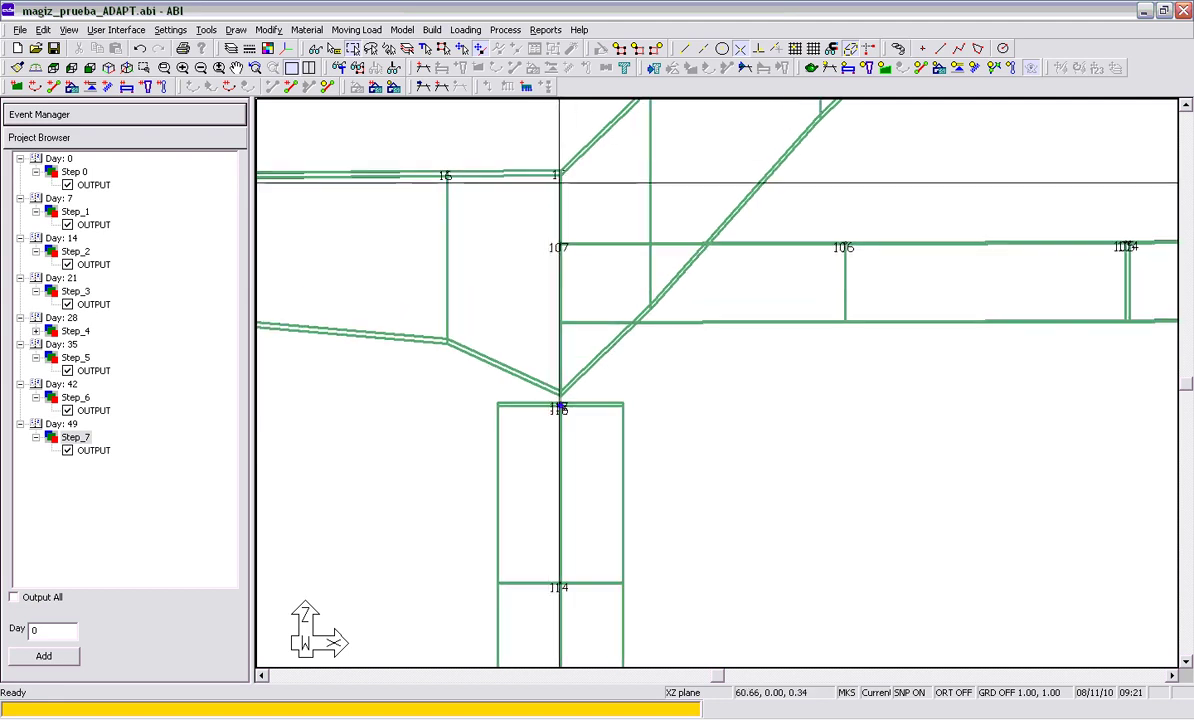
{"action": "scroll", "coordinate": [560, 244], "scroll_direction": "down", "scroll_amount": 5}
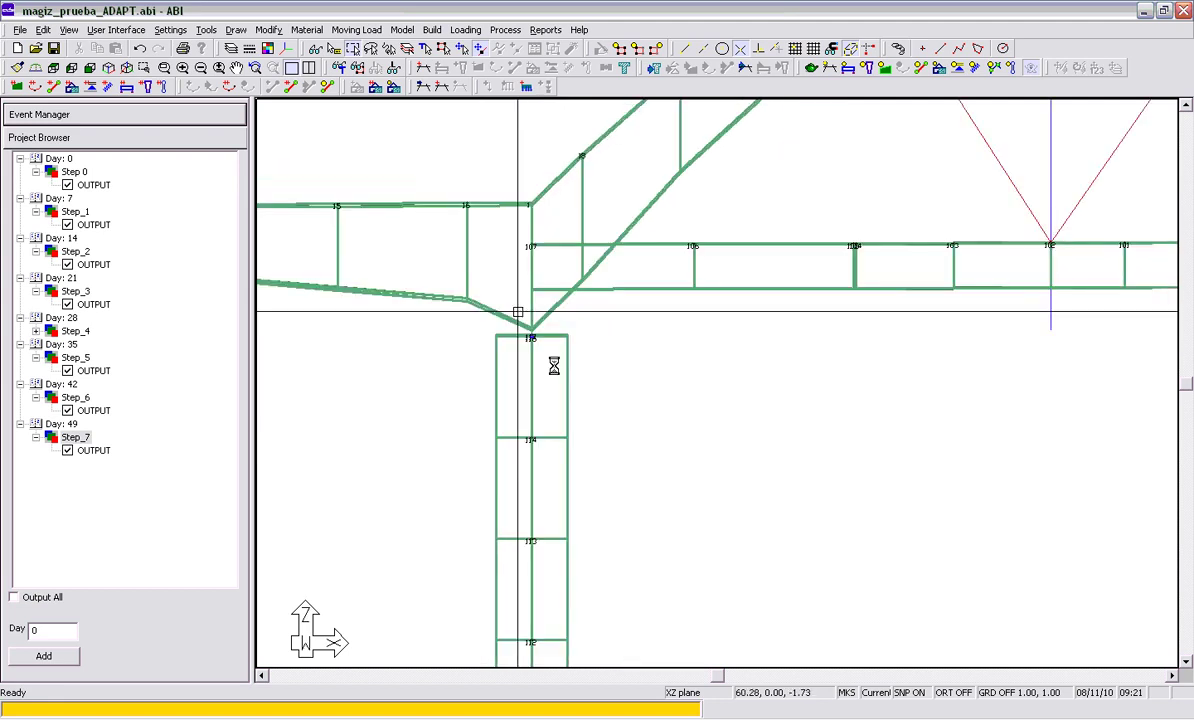
{"action": "scroll", "coordinate": [481, 337], "scroll_direction": "down", "scroll_amount": 2}
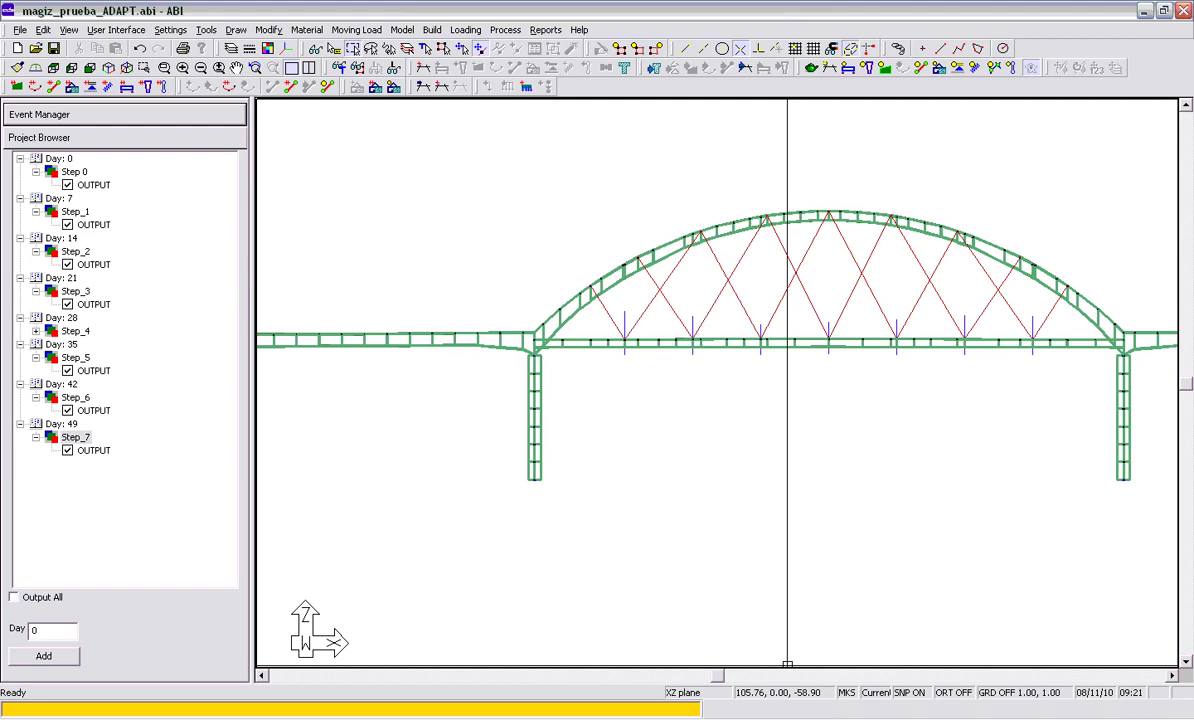
{"action": "key", "text": "alt+Tab"}
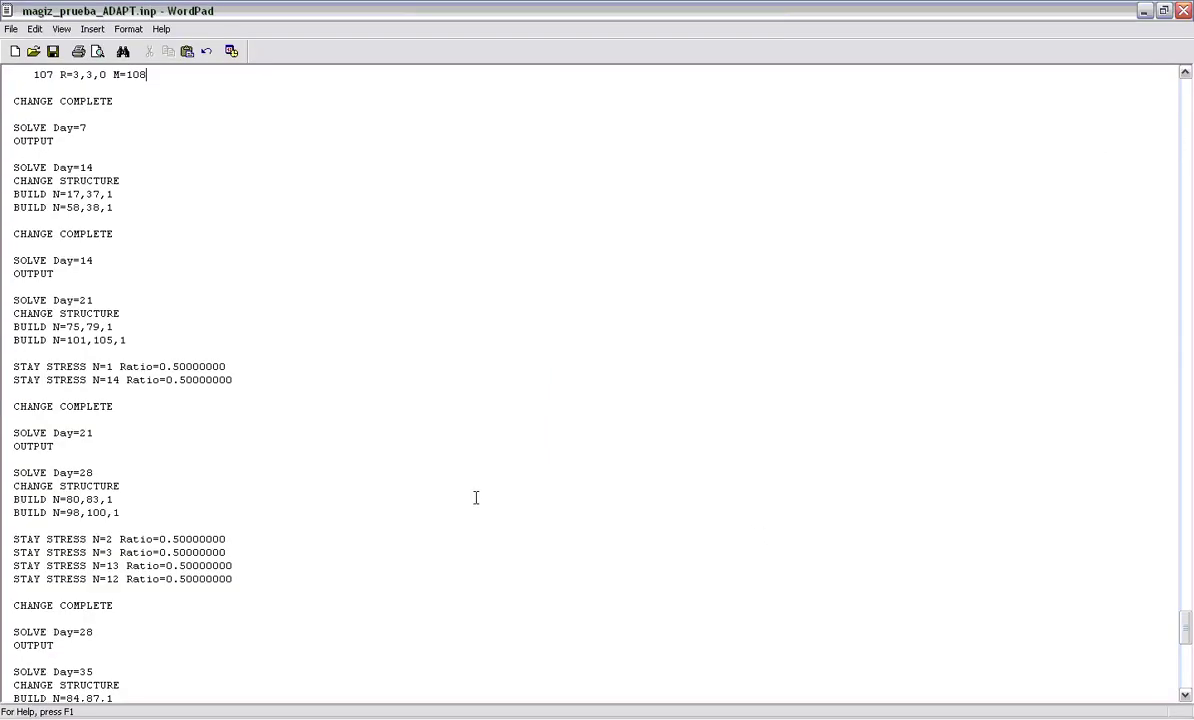
{"action": "scroll", "coordinate": [134, 413], "scroll_direction": "up", "scroll_amount": 6}
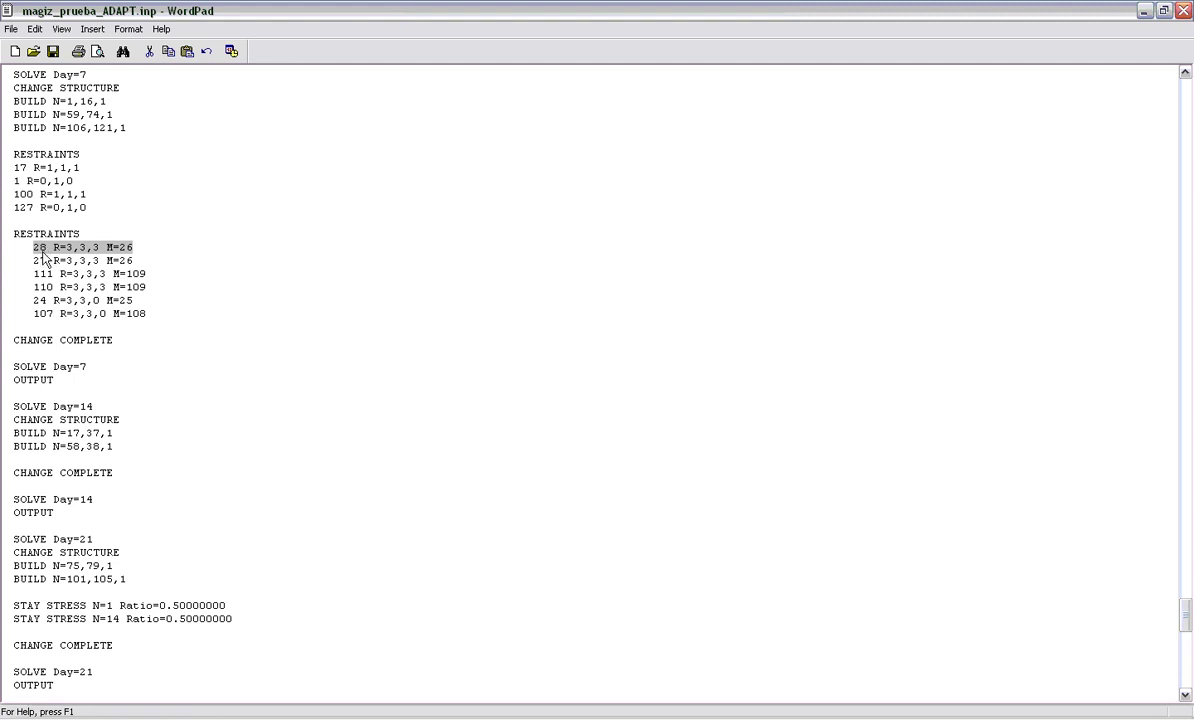
{"action": "left_click_drag", "start_coordinate": [137, 260], "coordinate": [58, 273]}
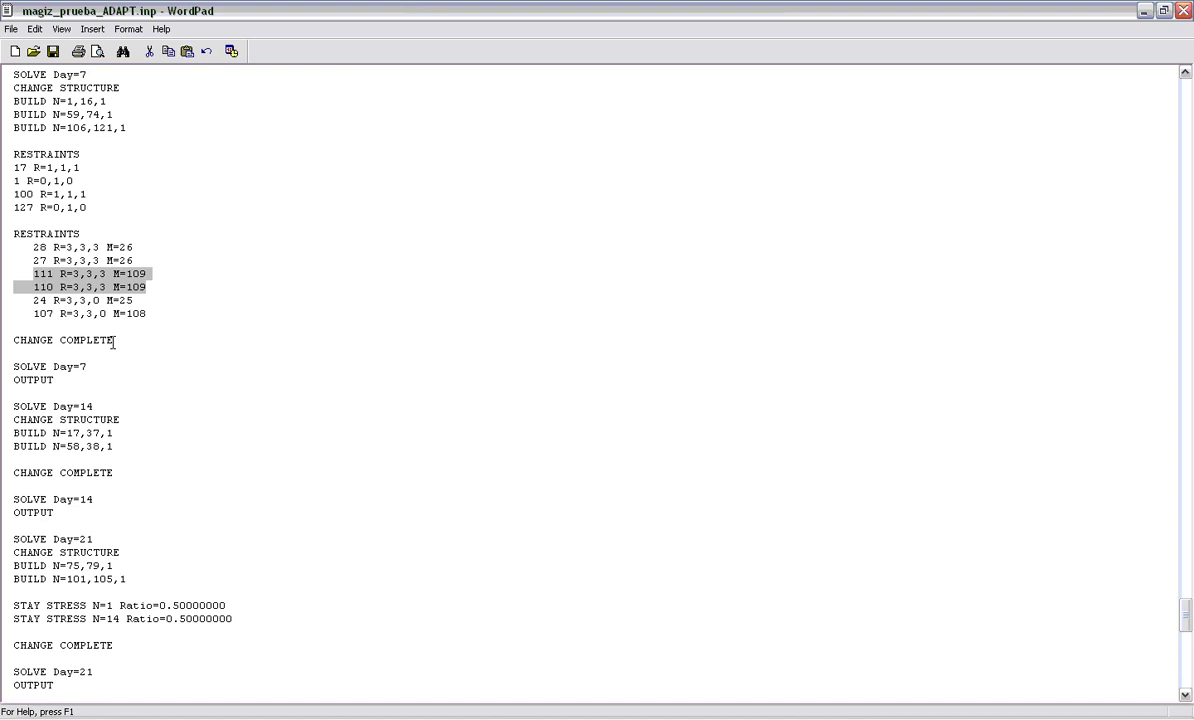
{"action": "left_click", "coordinate": [240, 370]}
Step: Highlight the Day 14 lines BUILD N=17,37,1 and BUILD N=58,38,1, then close WordPad
{"action": "scroll", "coordinate": [231, 303], "scroll_direction": "up", "scroll_amount": 4}
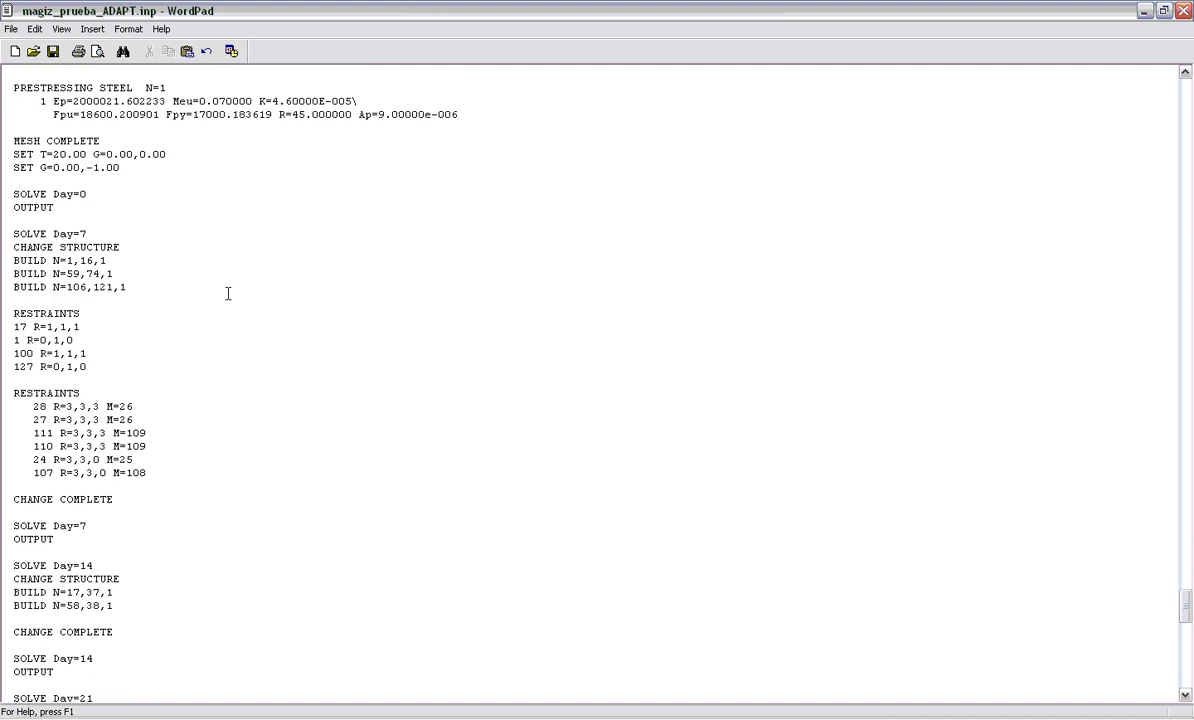
{"action": "scroll", "coordinate": [228, 293], "scroll_direction": "down", "scroll_amount": 4}
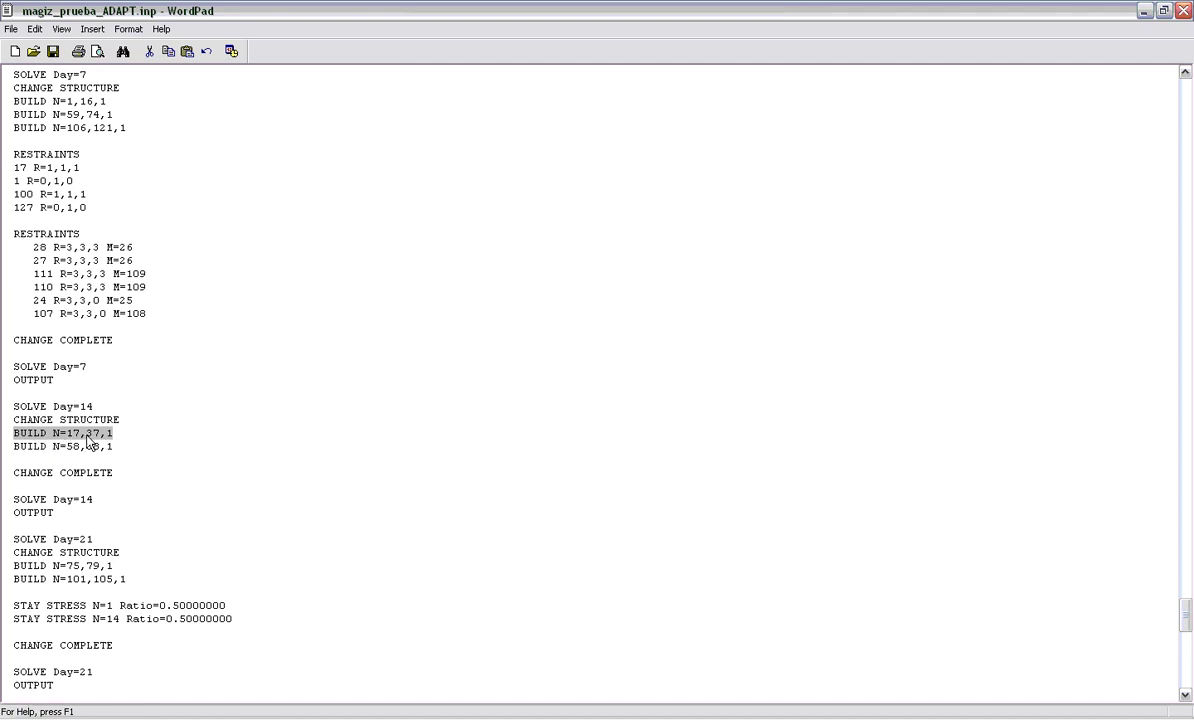
{"action": "left_click", "coordinate": [86, 435]}
{"action": "left_click", "coordinate": [14, 433], "text": "shift"}
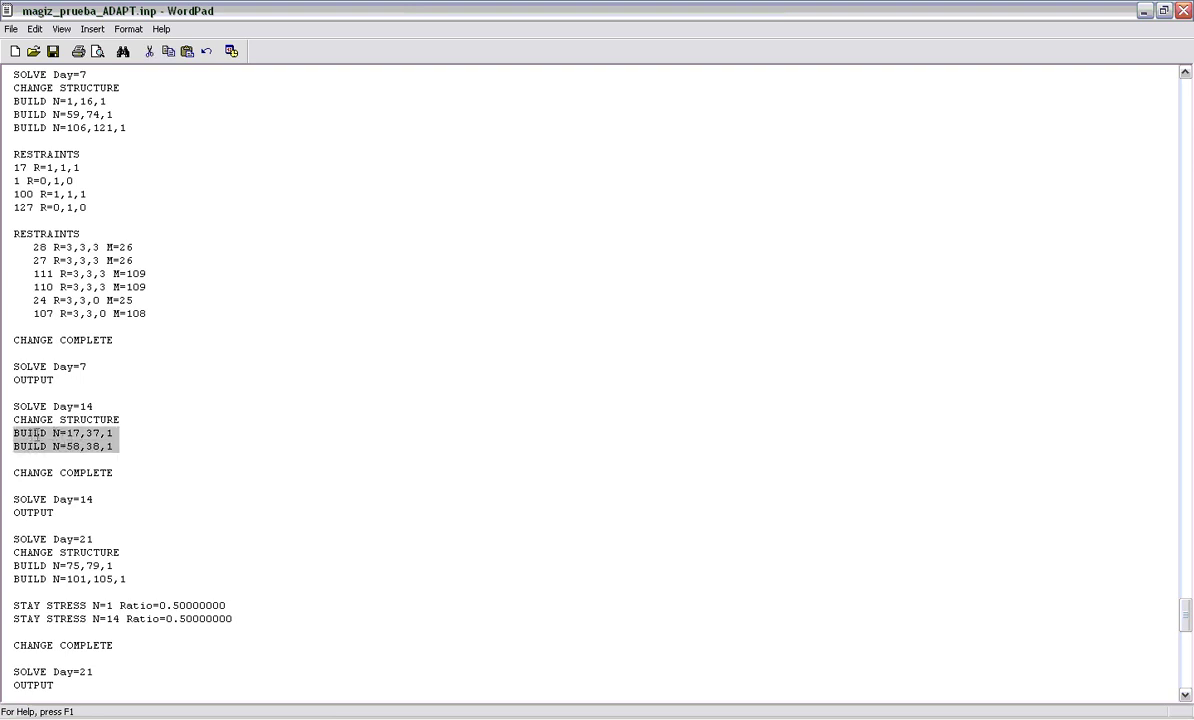
{"action": "left_click", "coordinate": [222, 441]}
{"action": "scroll", "coordinate": [218, 468], "scroll_direction": "up", "scroll_amount": 7}
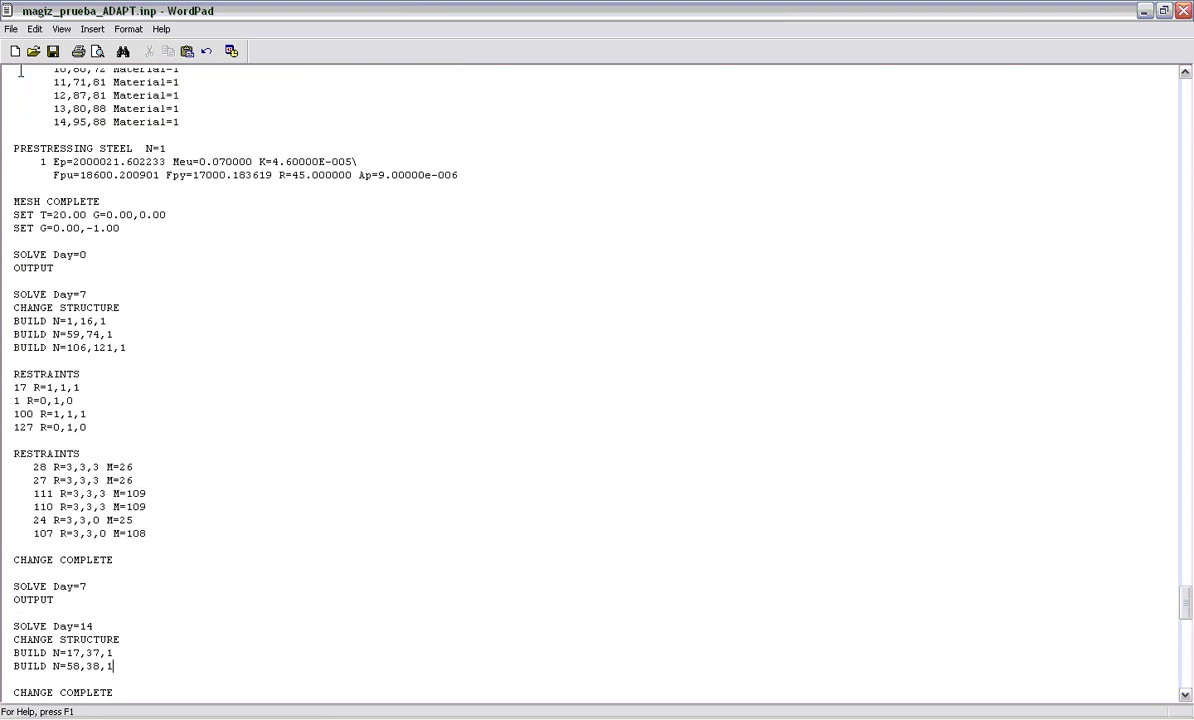
{"action": "left_click", "coordinate": [1185, 12]}
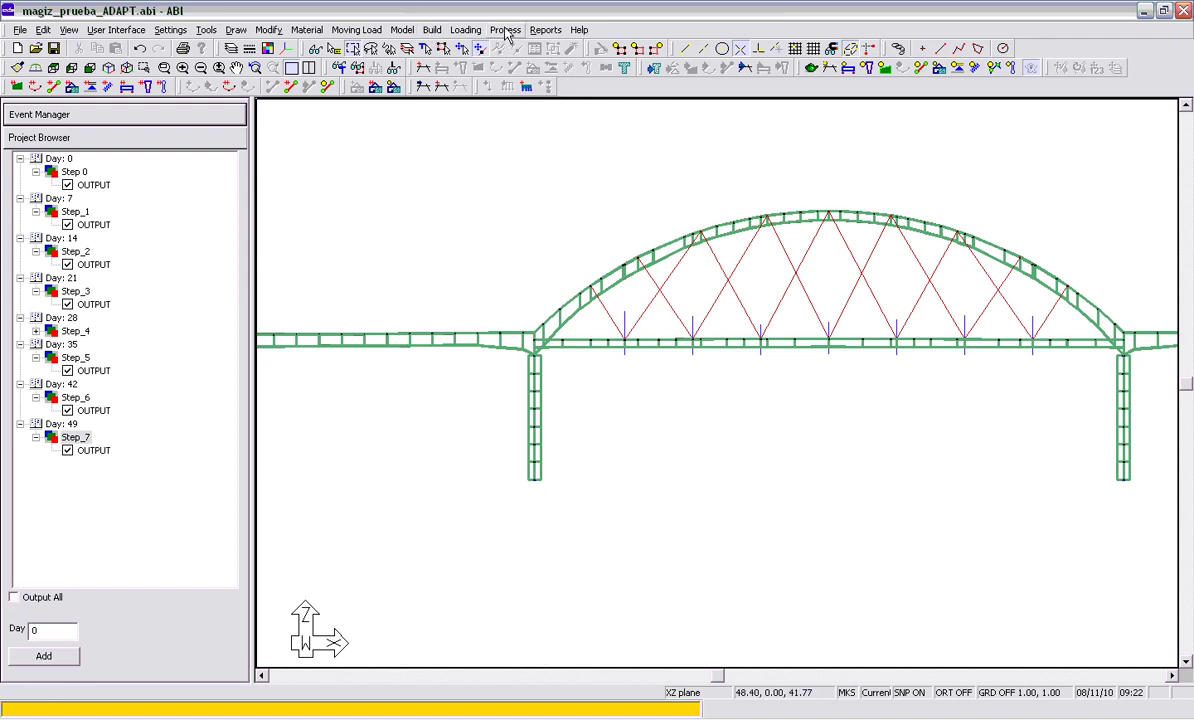
Step: Open magiz_prueba_ADAPT.adv via View Results, zoom in five times, and show Day 0, Stage 1
{"action": "left_click", "coordinate": [506, 30]}
{"action": "left_click", "coordinate": [542, 218]}
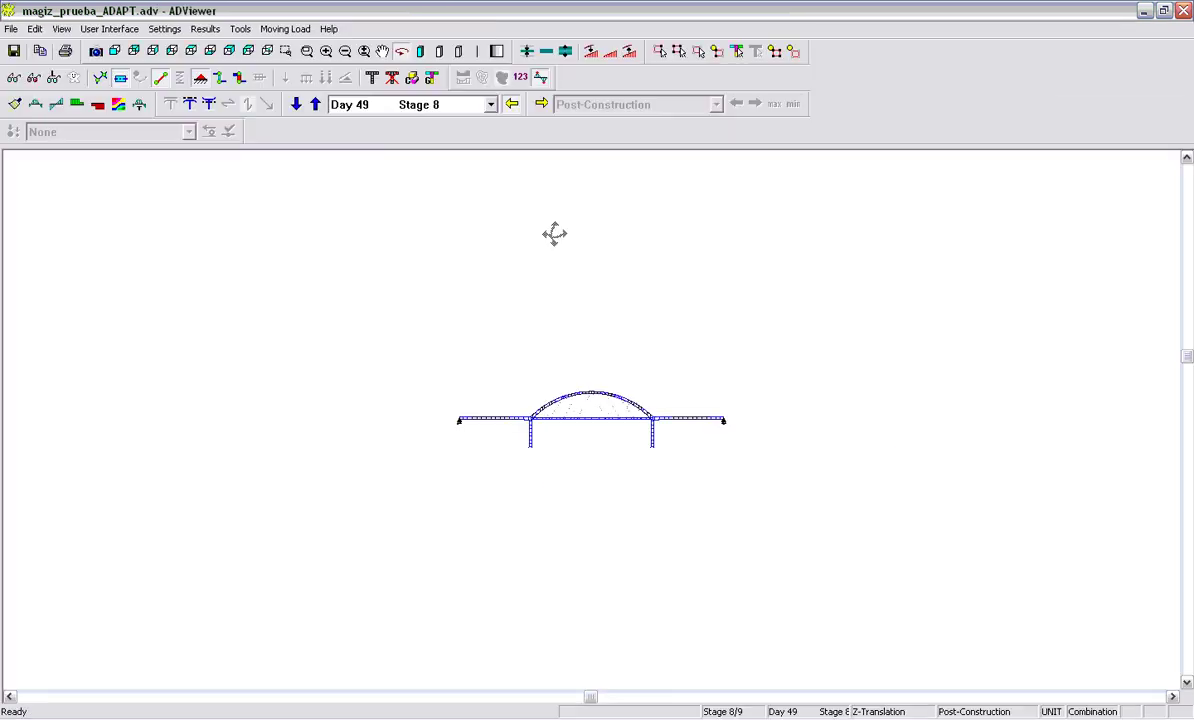
{"action": "left_click", "coordinate": [327, 52]}
{"action": "left_click", "coordinate": [327, 52]}
{"action": "left_click", "coordinate": [327, 52]}
{"action": "left_click", "coordinate": [327, 52]}
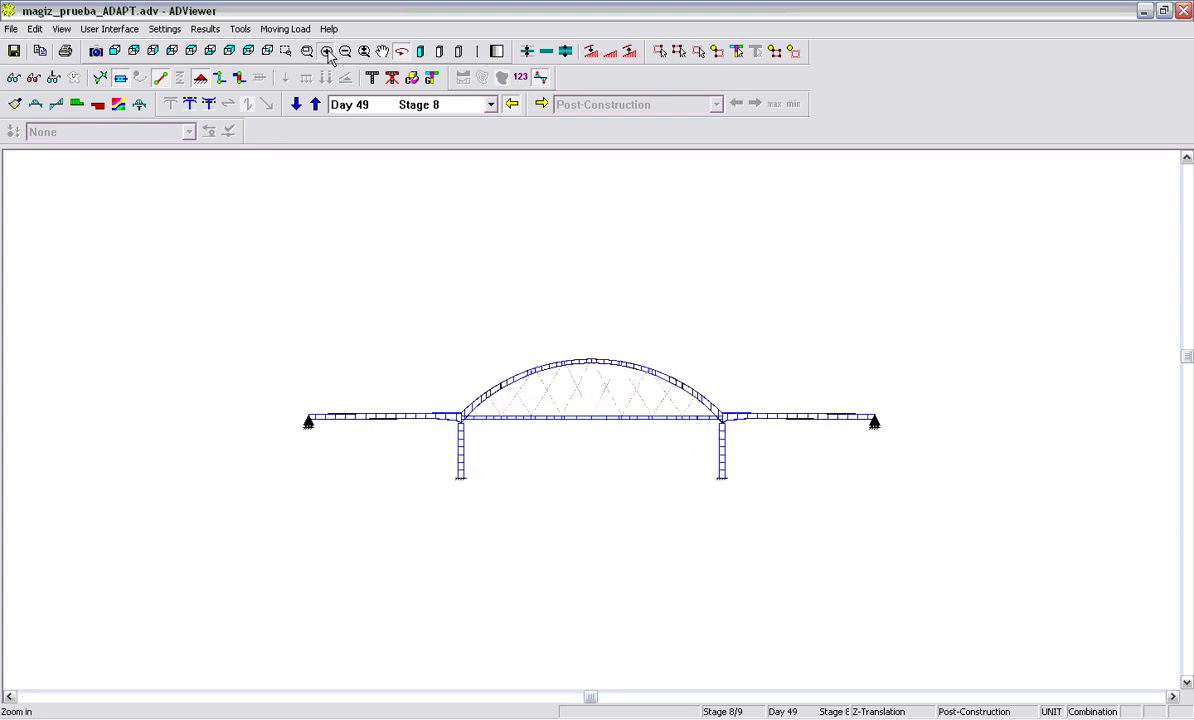
{"action": "left_click", "coordinate": [327, 52]}
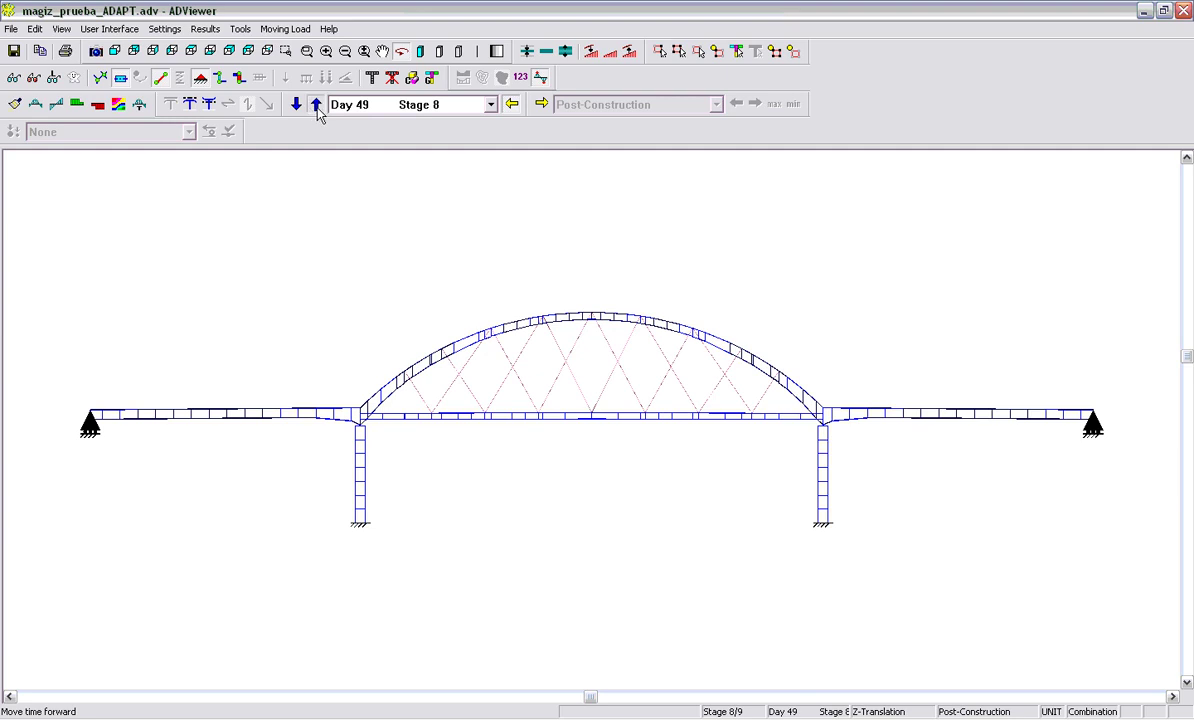
{"action": "left_click", "coordinate": [316, 106]}
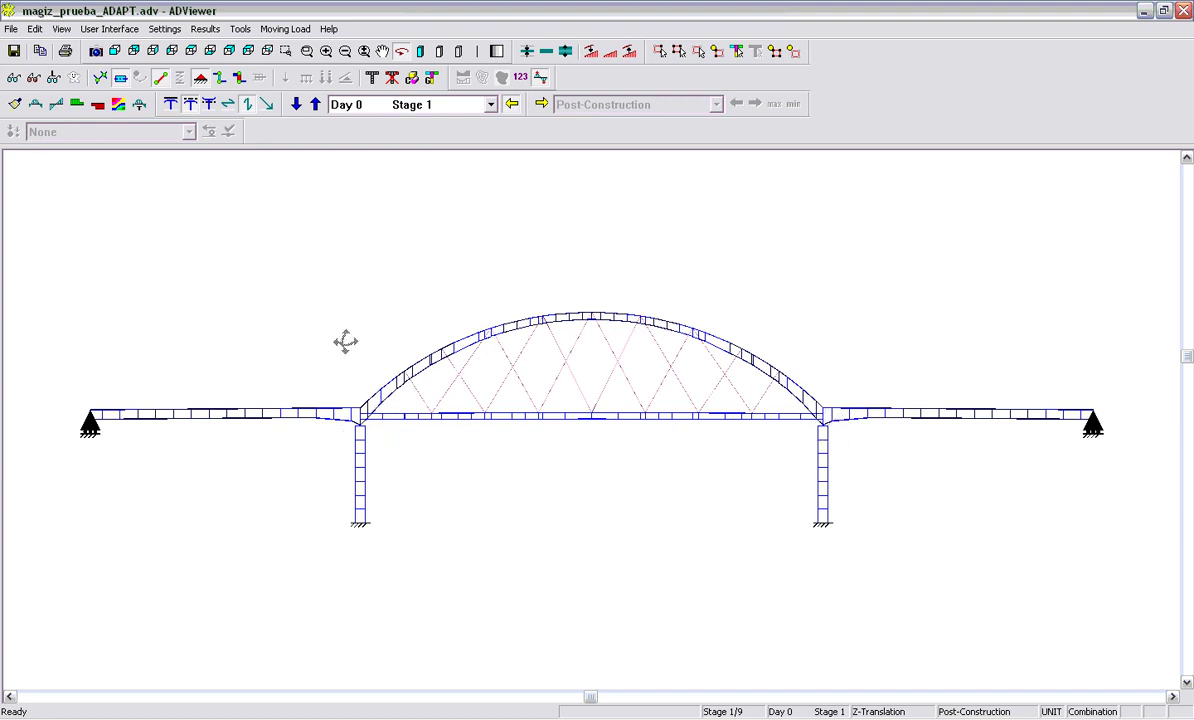
Step: Step forward through Day 7 to Day 49 (Stages 2–8), wrapping back to Day 0
{"action": "left_click", "coordinate": [316, 106]}
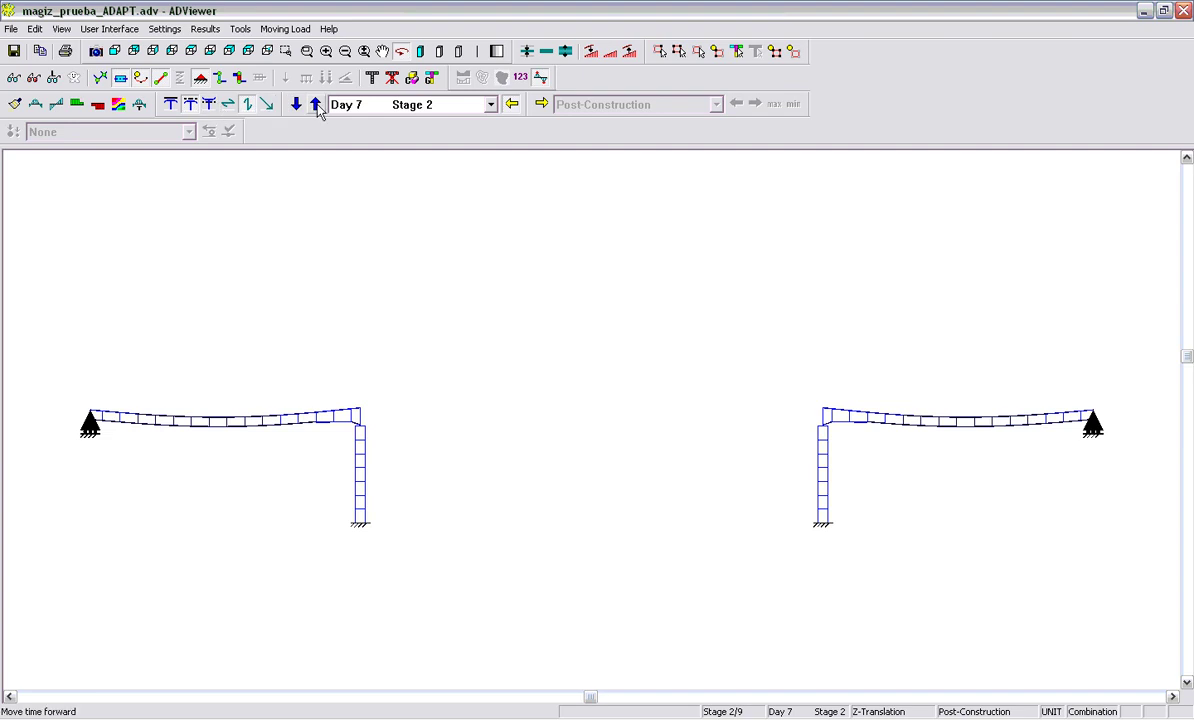
{"action": "left_click", "coordinate": [315, 106]}
{"action": "left_click", "coordinate": [315, 106]}
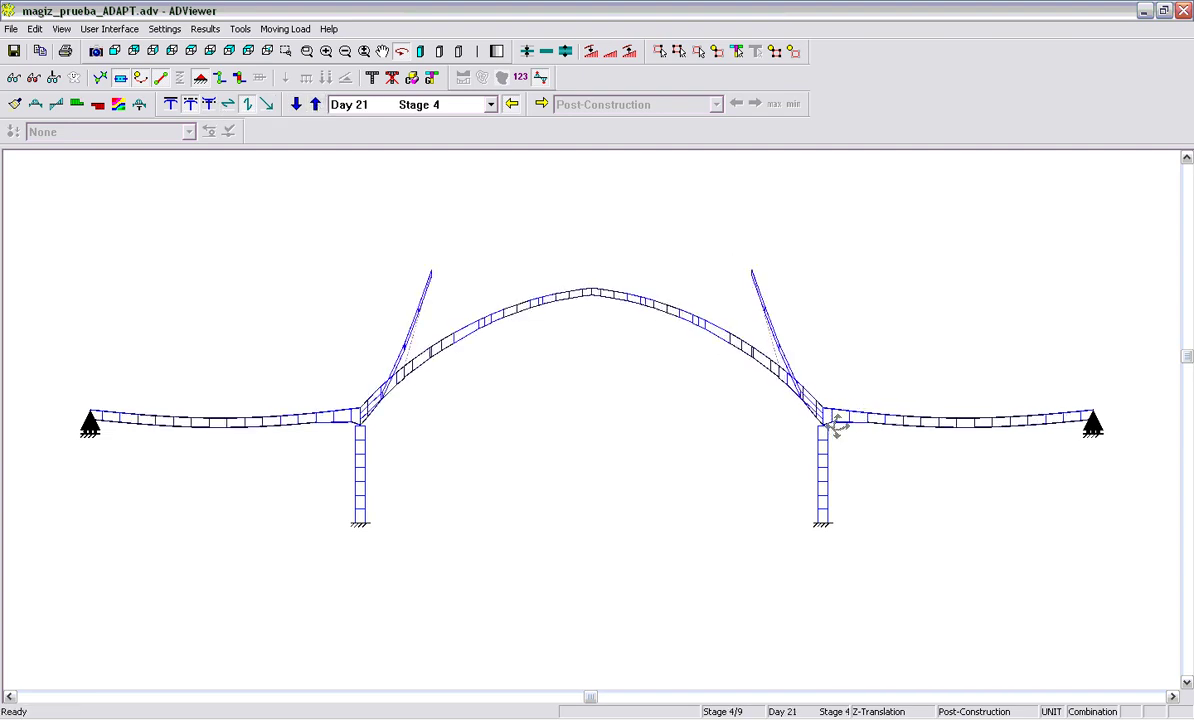
{"action": "left_click", "coordinate": [316, 108]}
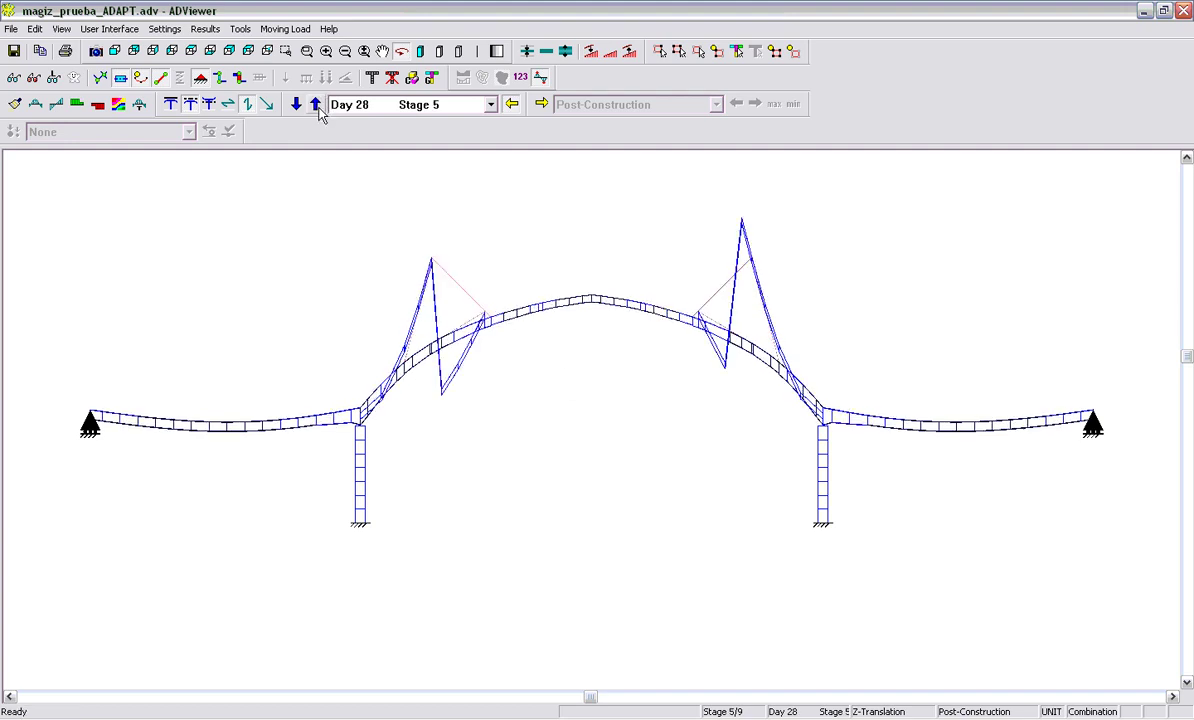
{"action": "left_click", "coordinate": [316, 106]}
{"action": "left_click", "coordinate": [316, 106]}
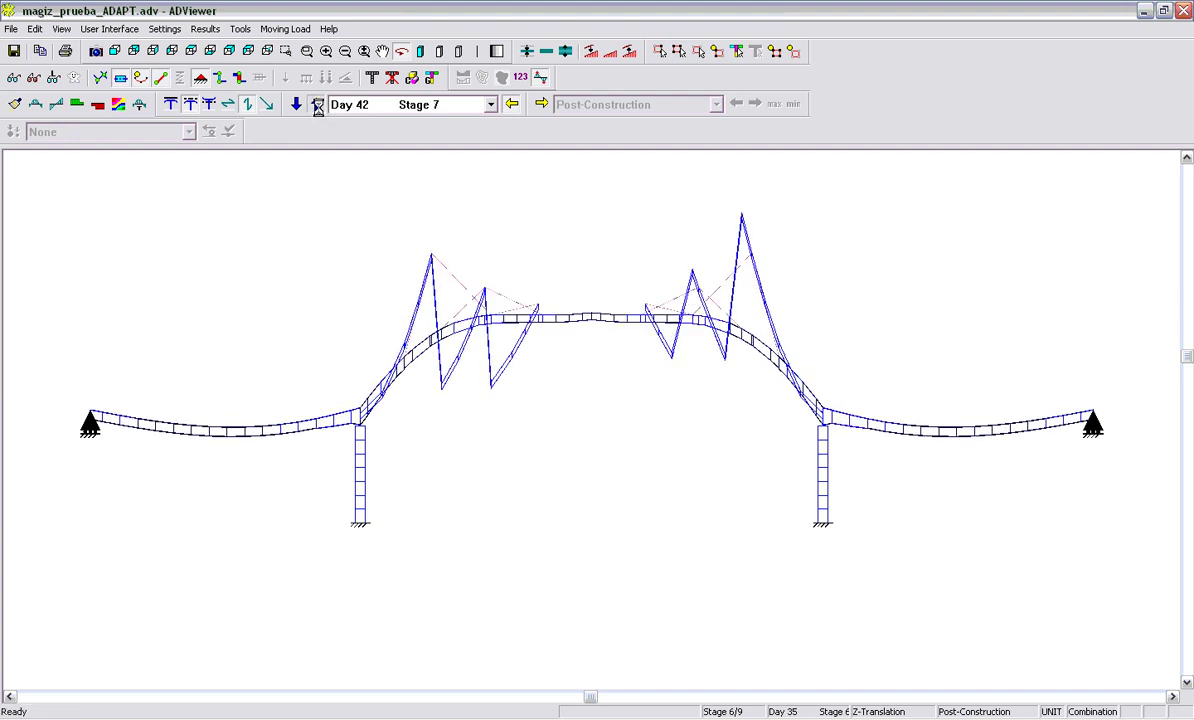
{"action": "left_click", "coordinate": [316, 106]}
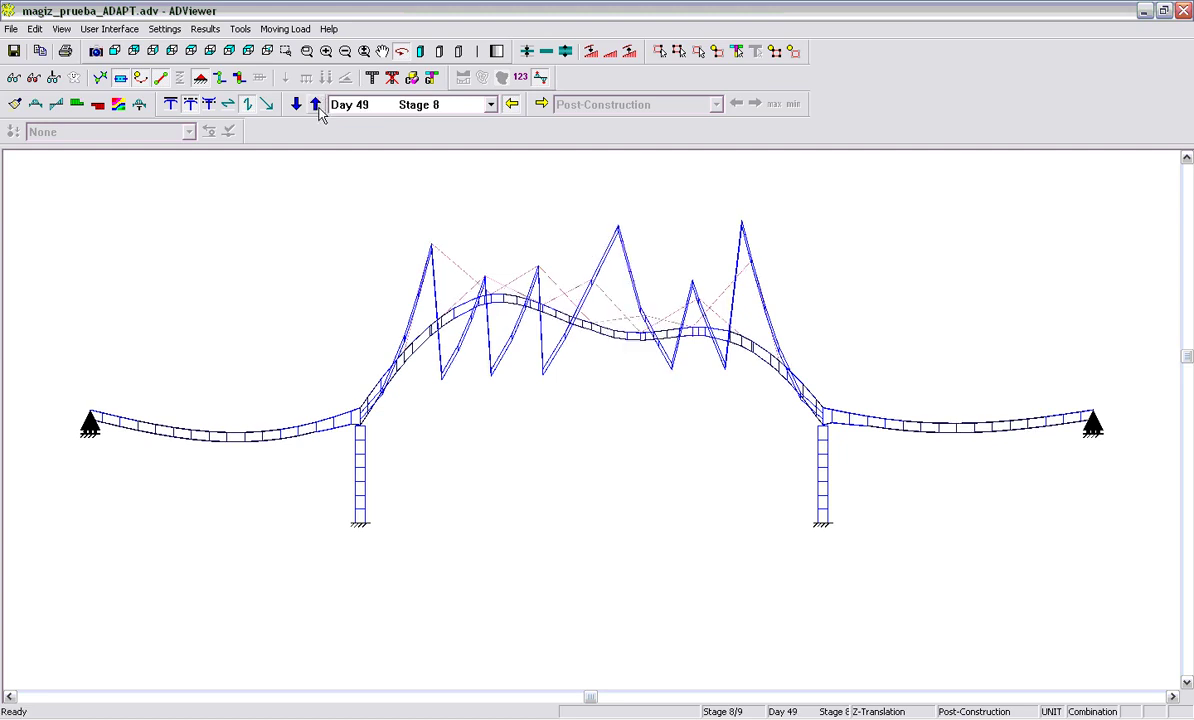
{"action": "left_click", "coordinate": [316, 106]}
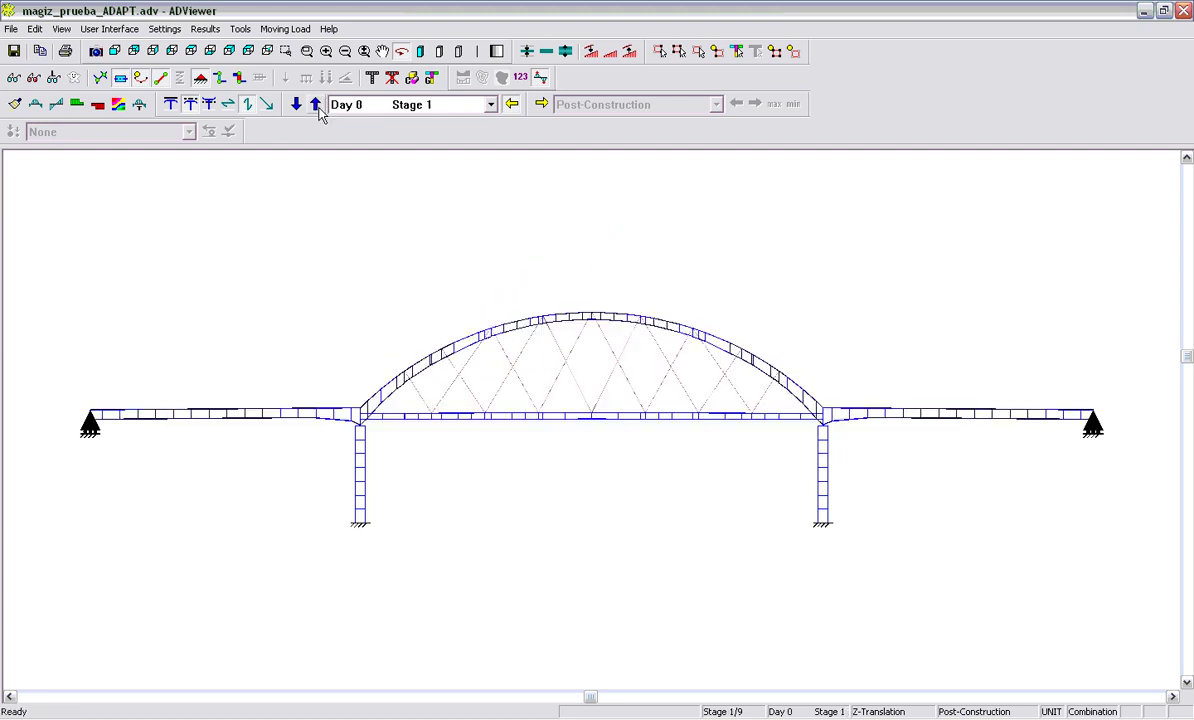
Step: Cycle forward through the stages again, ending at Day 28, Stage 5
{"action": "left_click", "coordinate": [316, 106]}
{"action": "left_click", "coordinate": [316, 106]}
{"action": "left_click", "coordinate": [316, 106]}
{"action": "left_click", "coordinate": [316, 106]}
{"action": "left_click", "coordinate": [316, 106]}
{"action": "left_click", "coordinate": [316, 106]}
{"action": "left_click", "coordinate": [316, 106]}
{"action": "left_click", "coordinate": [316, 106]}
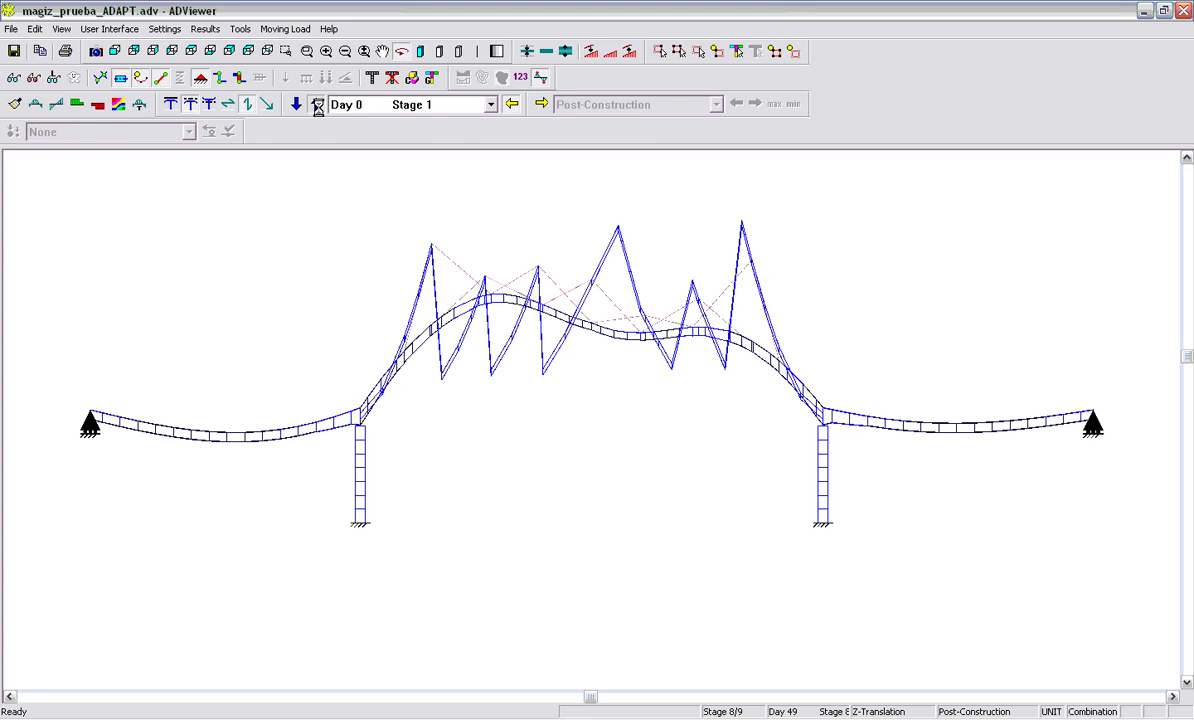
{"action": "left_click", "coordinate": [316, 106]}
{"action": "left_click", "coordinate": [316, 106]}
{"action": "left_click", "coordinate": [316, 106]}
{"action": "left_click", "coordinate": [316, 106]}
{"action": "left_click", "coordinate": [316, 106]}
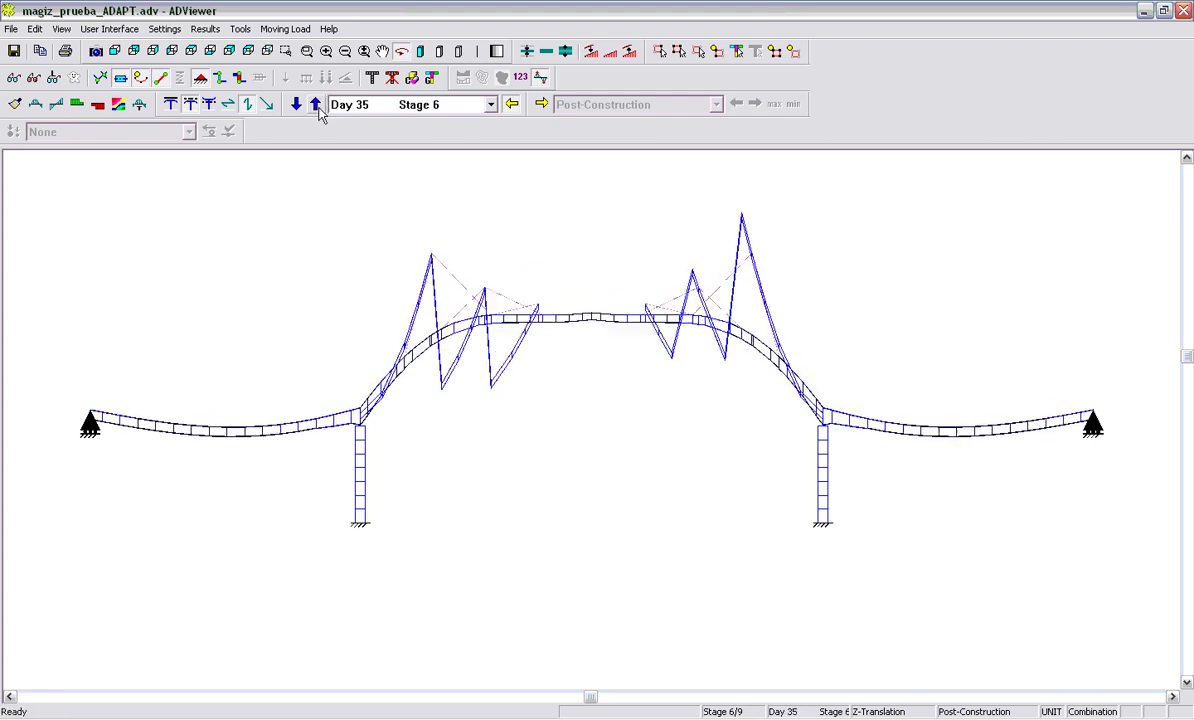
{"action": "left_click", "coordinate": [316, 106]}
{"action": "left_click", "coordinate": [316, 106]}
{"action": "left_click", "coordinate": [316, 106]}
{"action": "left_click", "coordinate": [316, 106]}
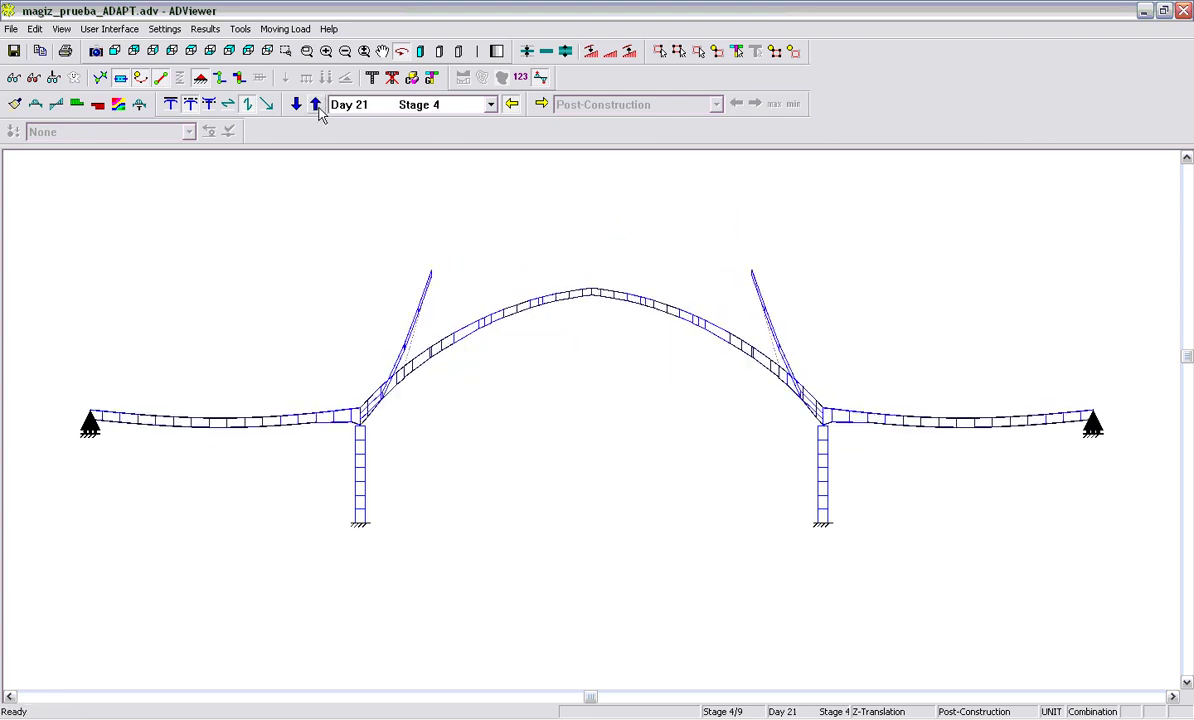
{"action": "left_click", "coordinate": [315, 106]}
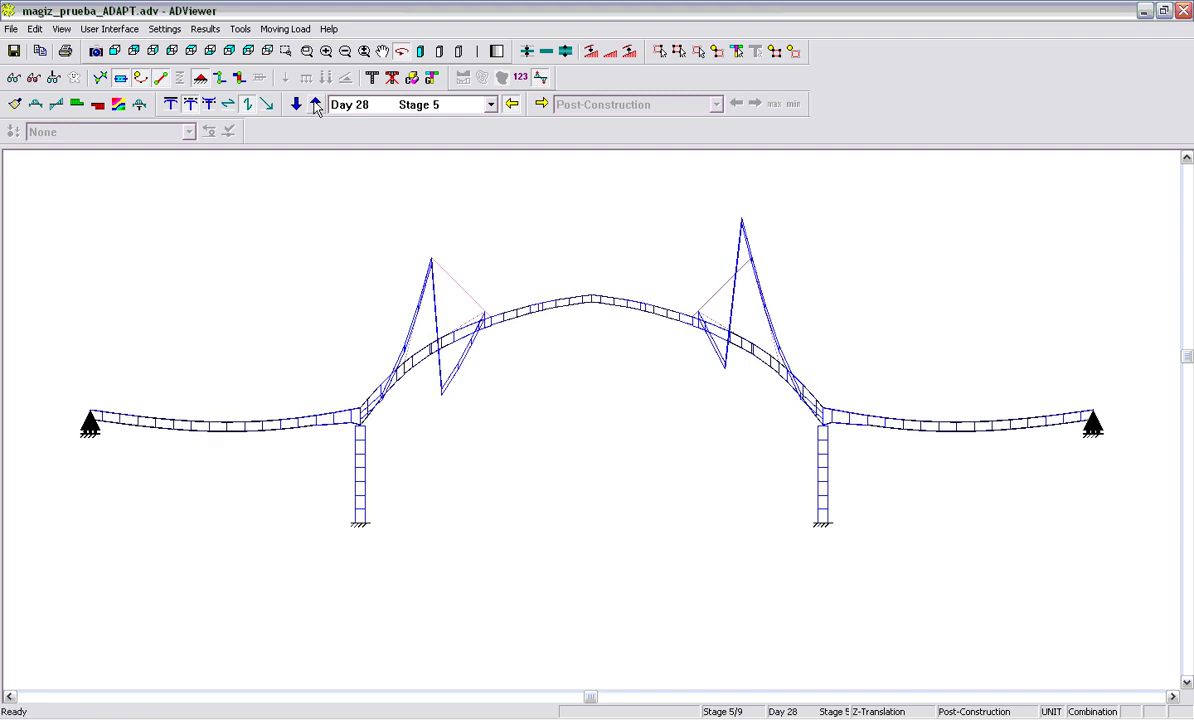
Step: Step back to Day 7, Stage 2, then close ADViewer to return to ABI
{"action": "left_click", "coordinate": [296, 105]}
{"action": "left_click", "coordinate": [296, 105]}
{"action": "left_click", "coordinate": [296, 105]}
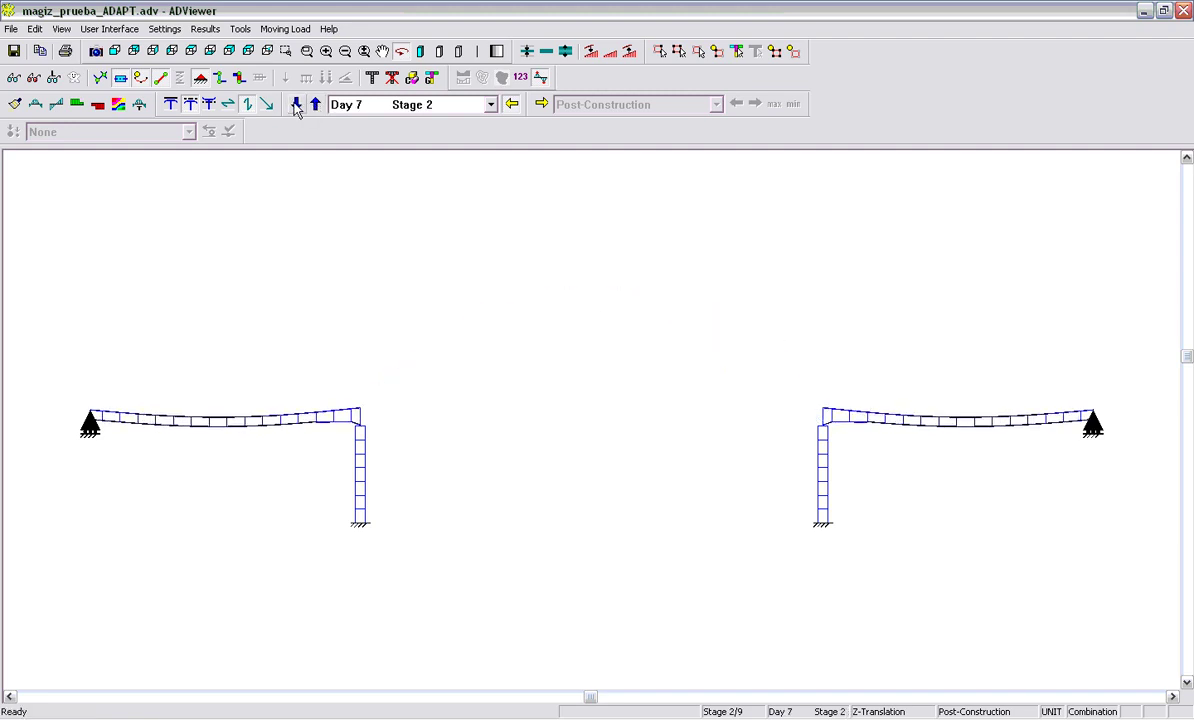
{"action": "left_click", "coordinate": [1145, 10]}
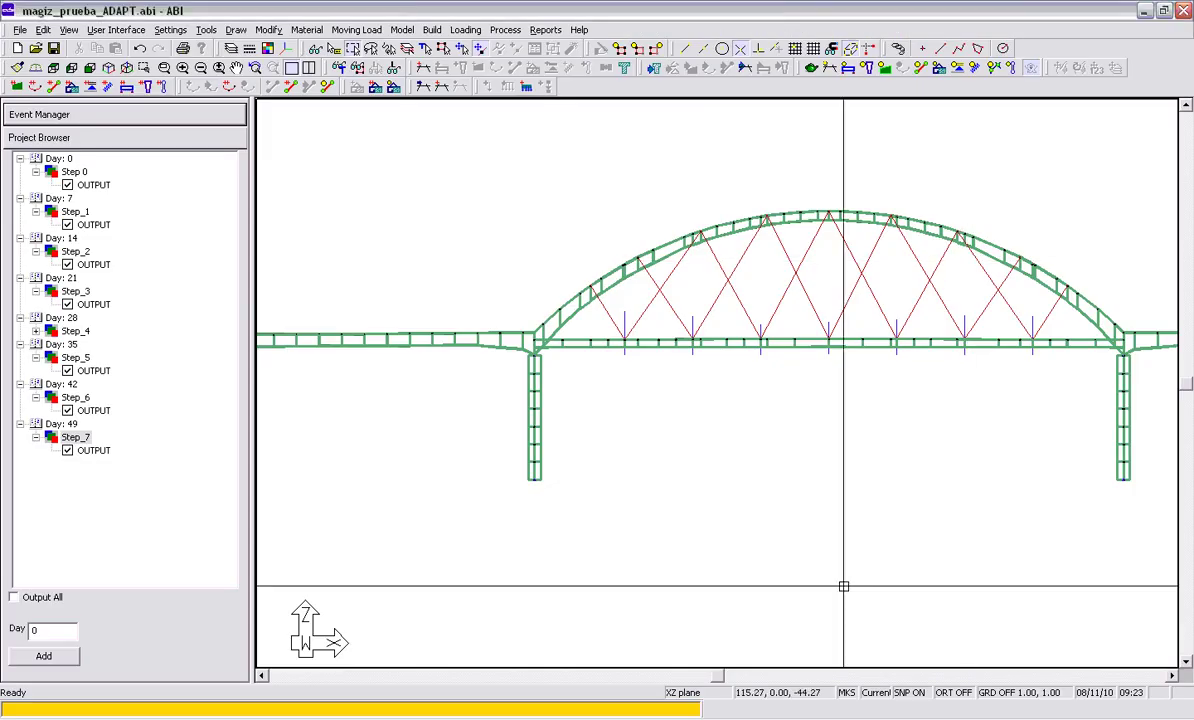